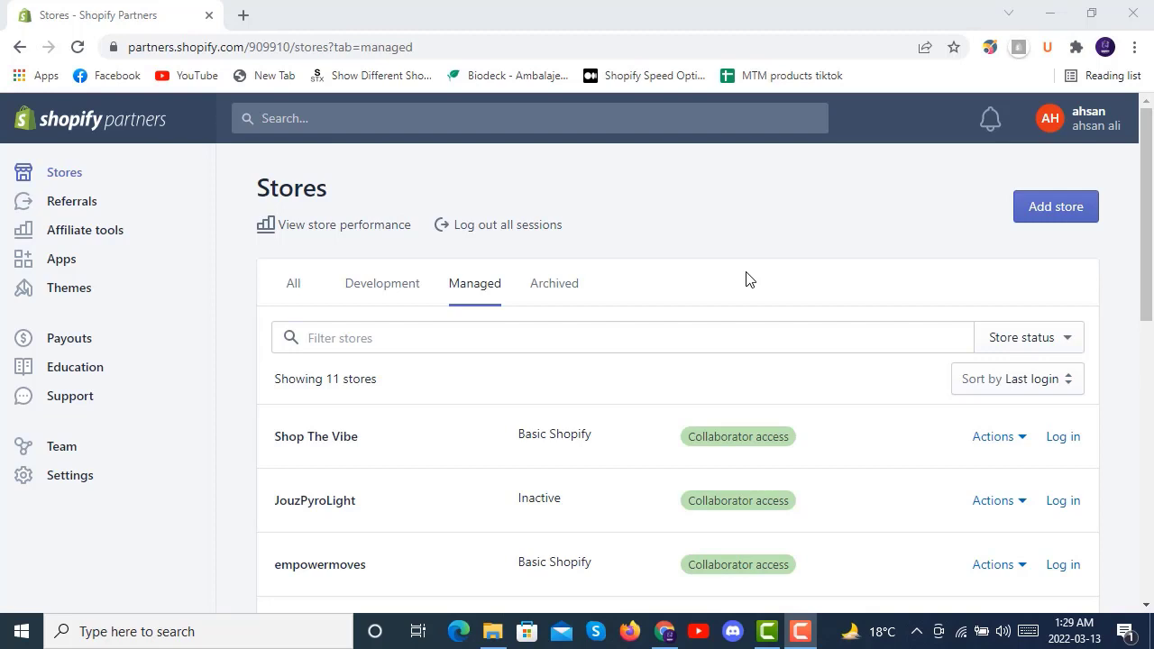
Step: Open shopify.com in a new browser tab and bring up the free 14-day trial sign-up form
{"action": "scroll", "coordinate": [746, 279], "scroll_direction": "down", "scroll_amount": 1}
{"action": "scroll", "coordinate": [747, 278], "scroll_direction": "up", "scroll_amount": 1}
{"action": "left_click", "coordinate": [243, 13]}
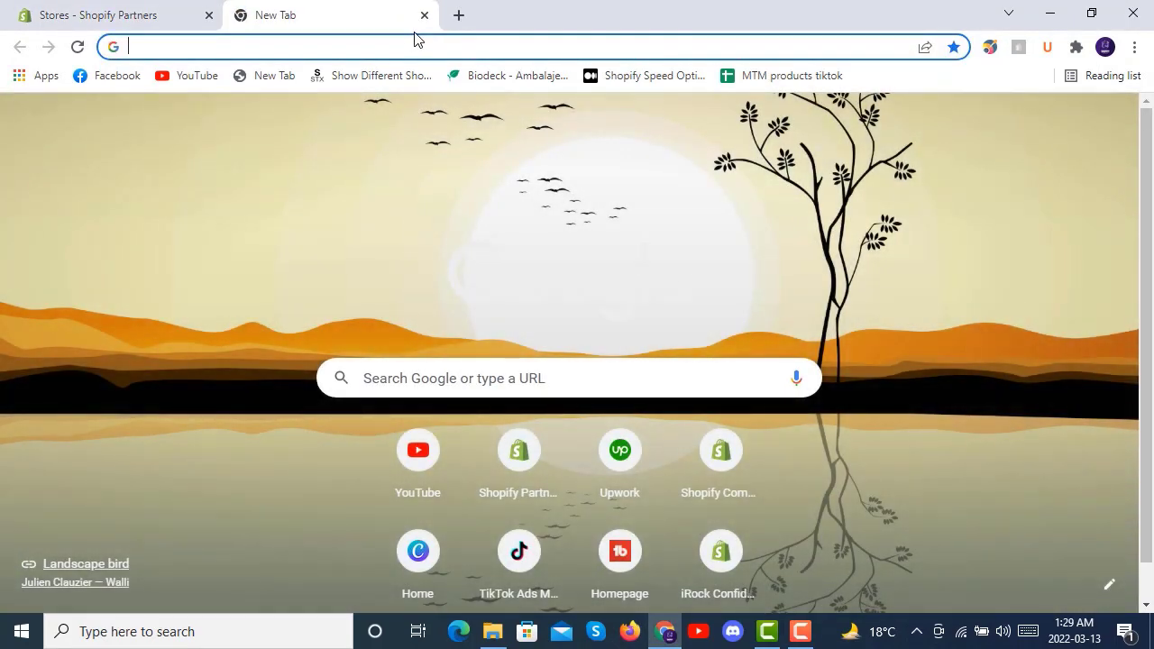
{"action": "type", "text": "shopi"}
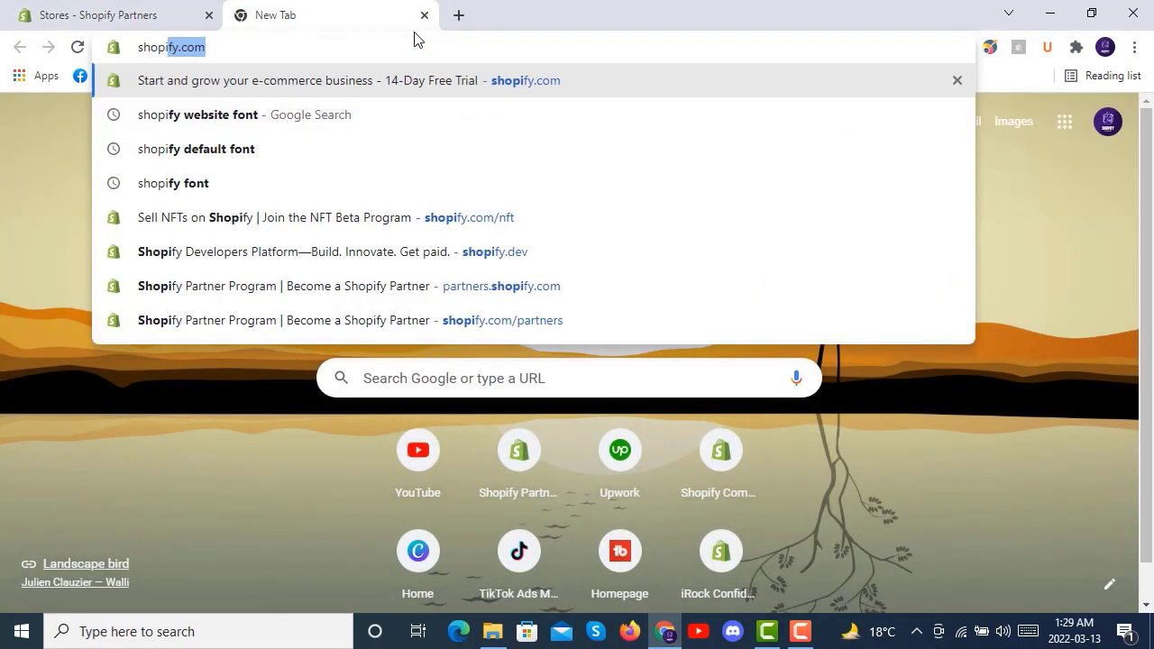
{"action": "key", "text": "Return"}
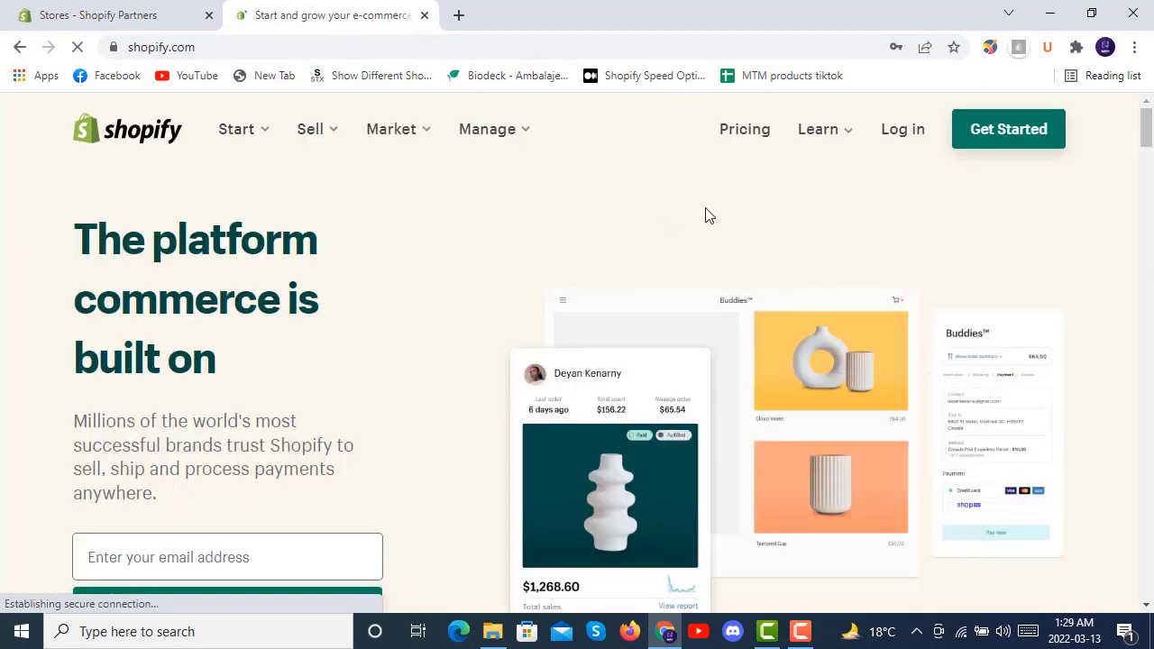
{"action": "left_click", "coordinate": [1000, 131]}
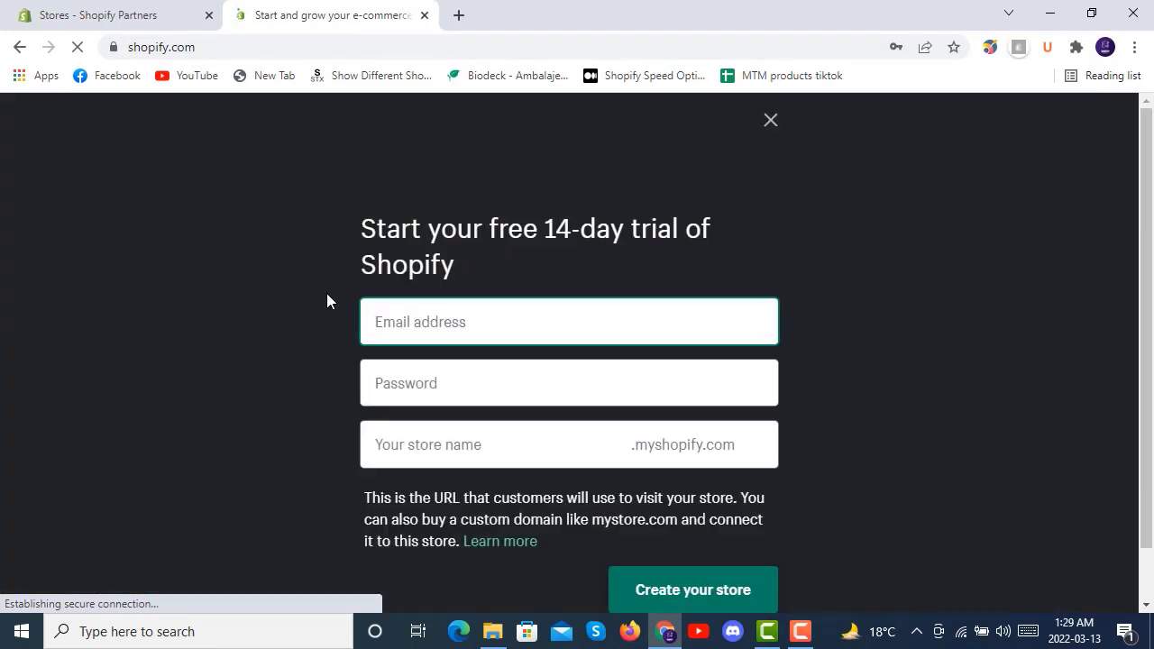
Step: Examine the fields required by the free trial sign-up form, waiting for the page if it becomes unresponsive
{"action": "scroll", "coordinate": [284, 294], "scroll_direction": "down", "scroll_amount": 1}
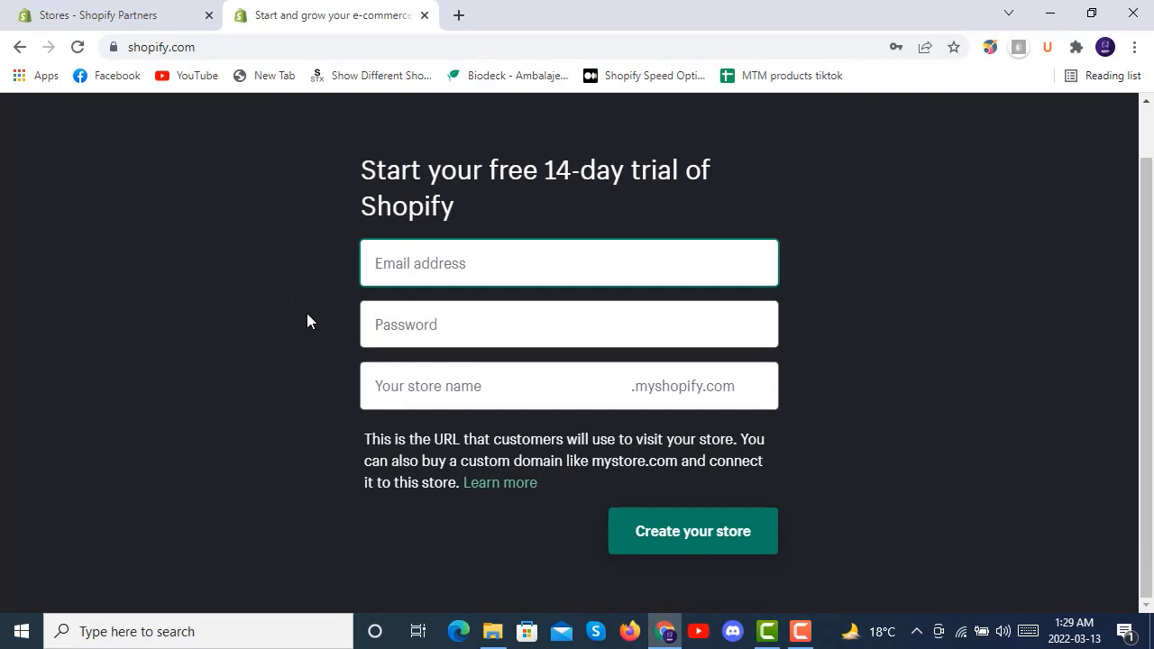
{"action": "scroll", "coordinate": [306, 321], "scroll_direction": "up", "scroll_amount": 1}
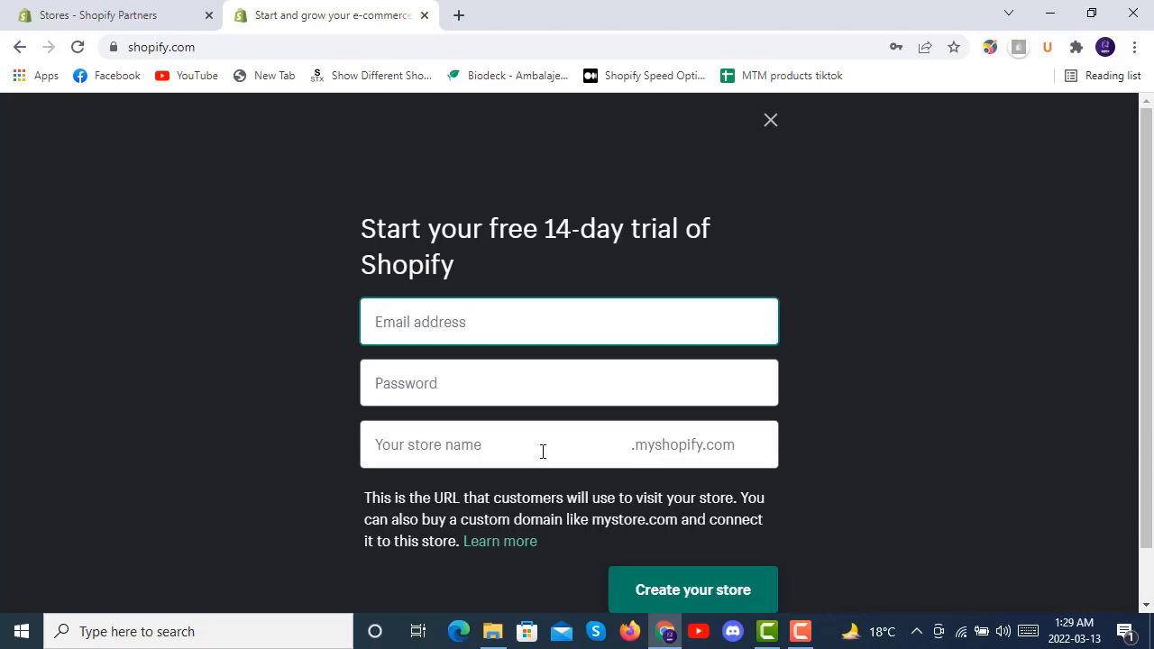
{"action": "scroll", "coordinate": [911, 402], "scroll_direction": "down", "scroll_amount": 1}
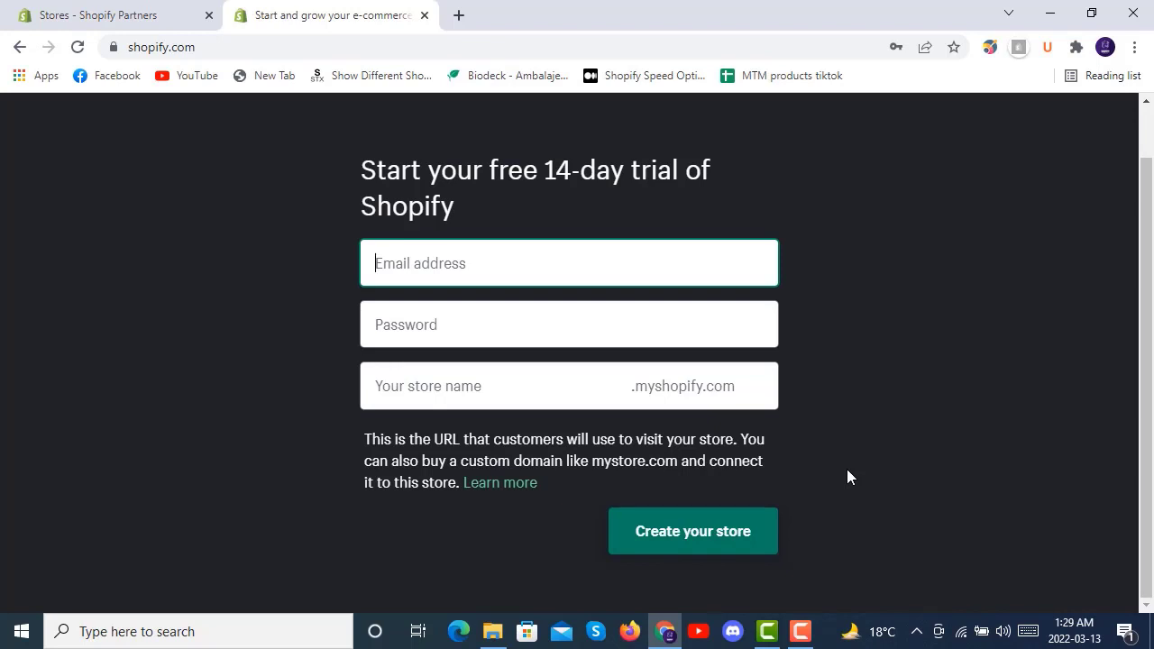
{"action": "scroll", "coordinate": [848, 470], "scroll_direction": "up", "scroll_amount": 1}
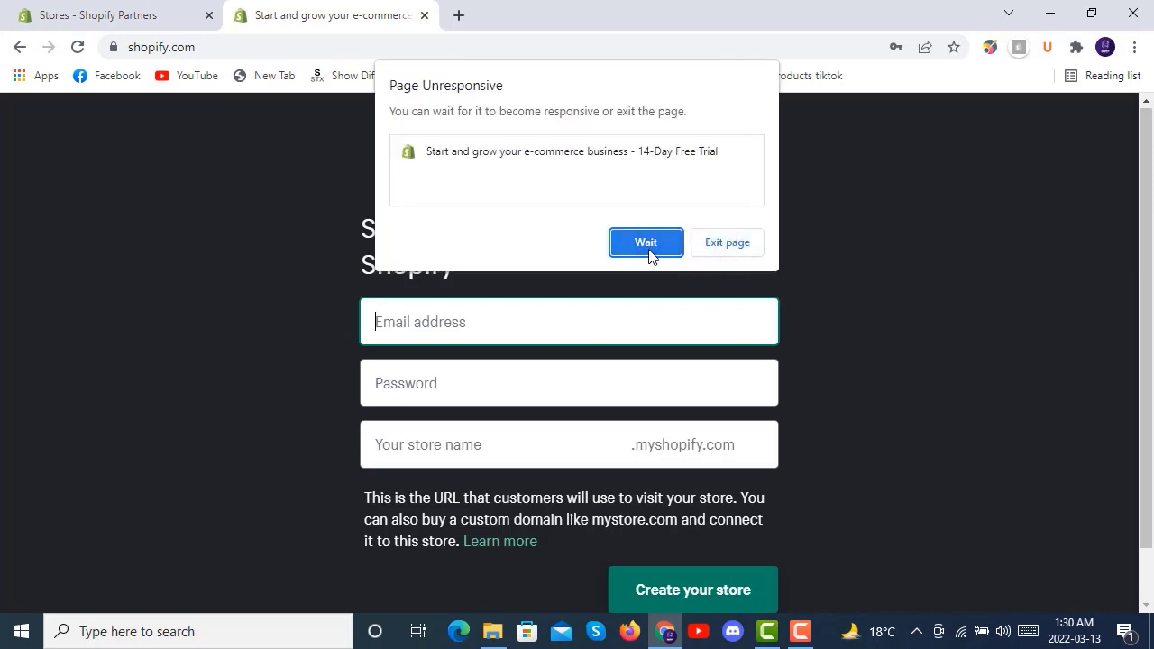
{"action": "left_click", "coordinate": [646, 243]}
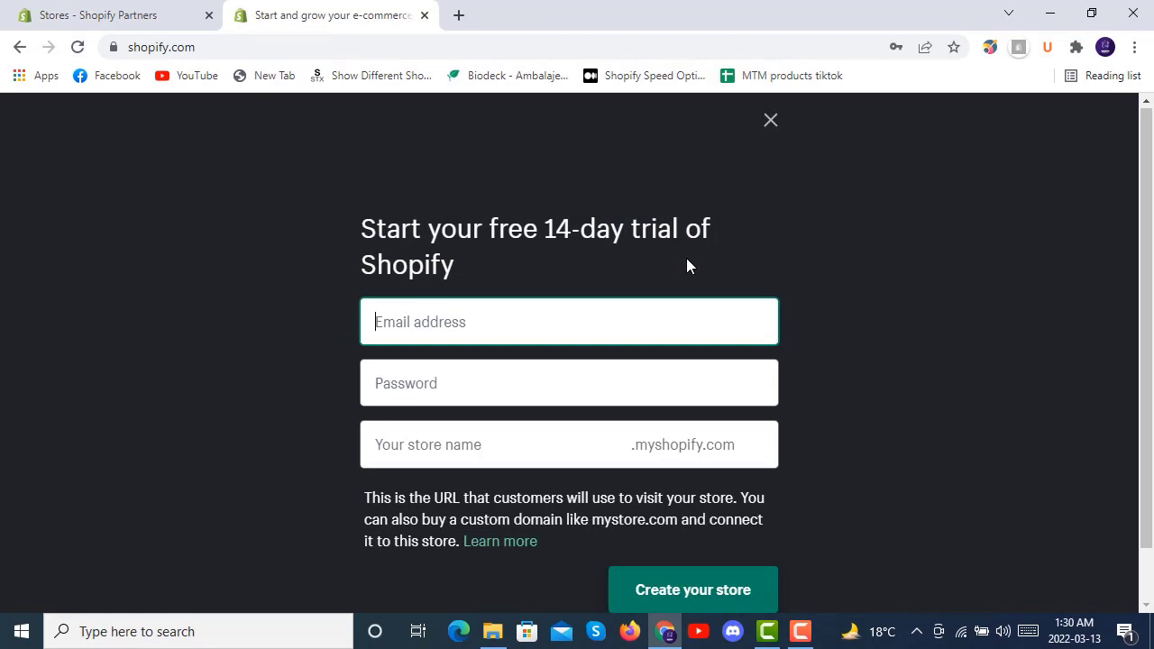
{"action": "left_click", "coordinate": [686, 257]}
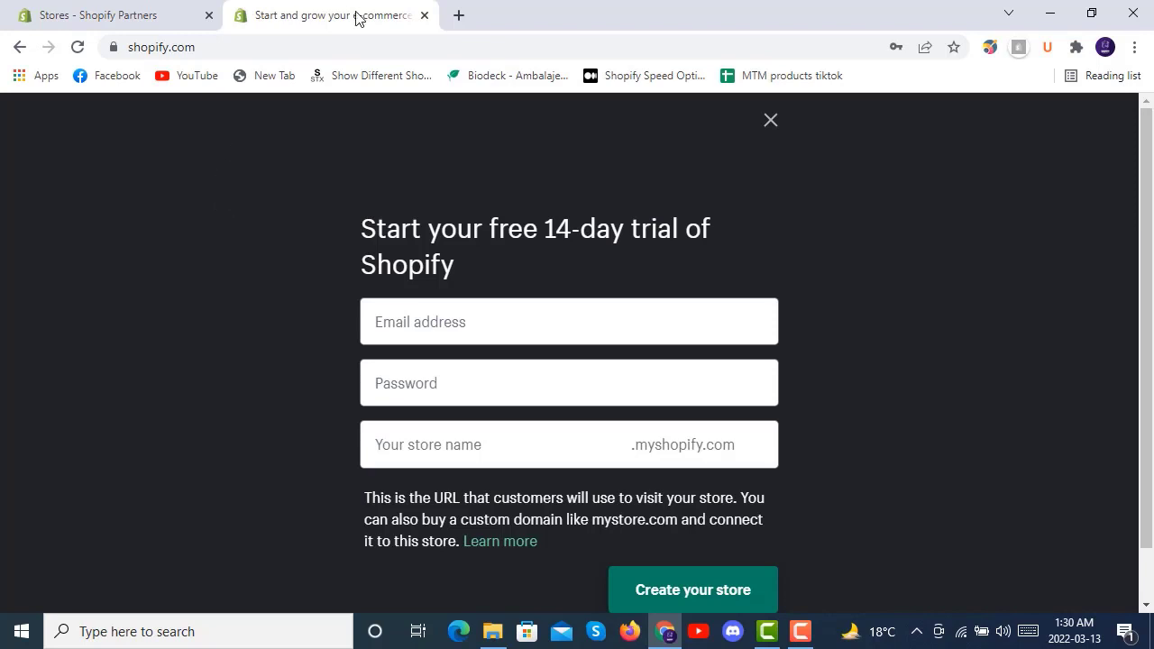
{"action": "left_click", "coordinate": [121, 11]}
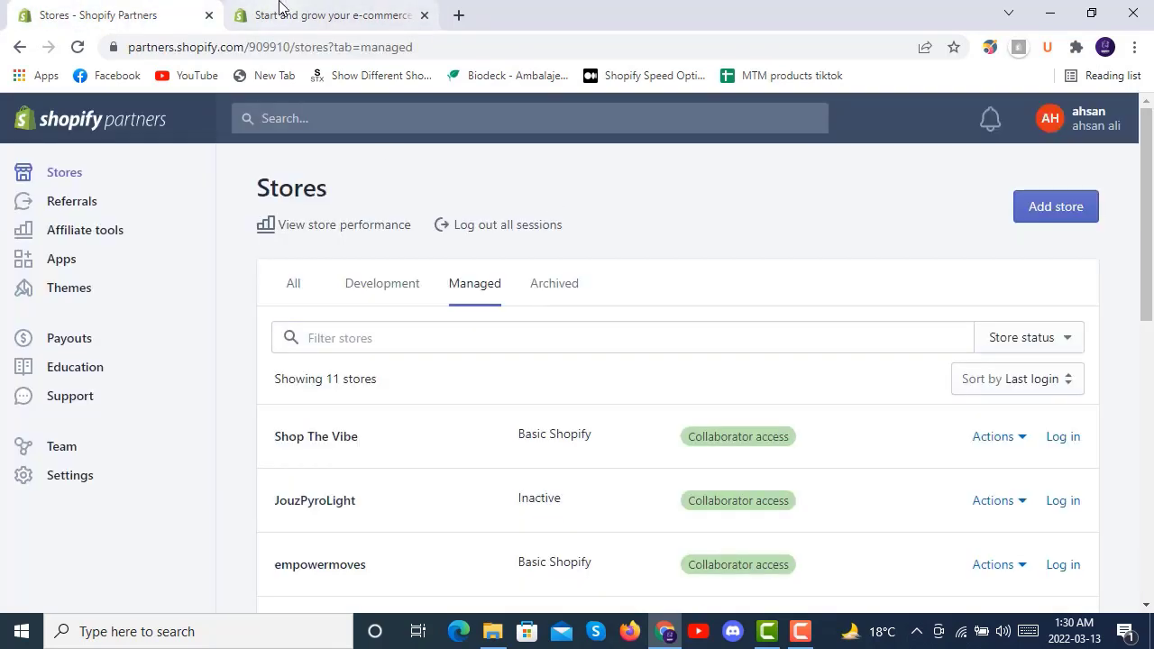
{"action": "left_click", "coordinate": [317, 13]}
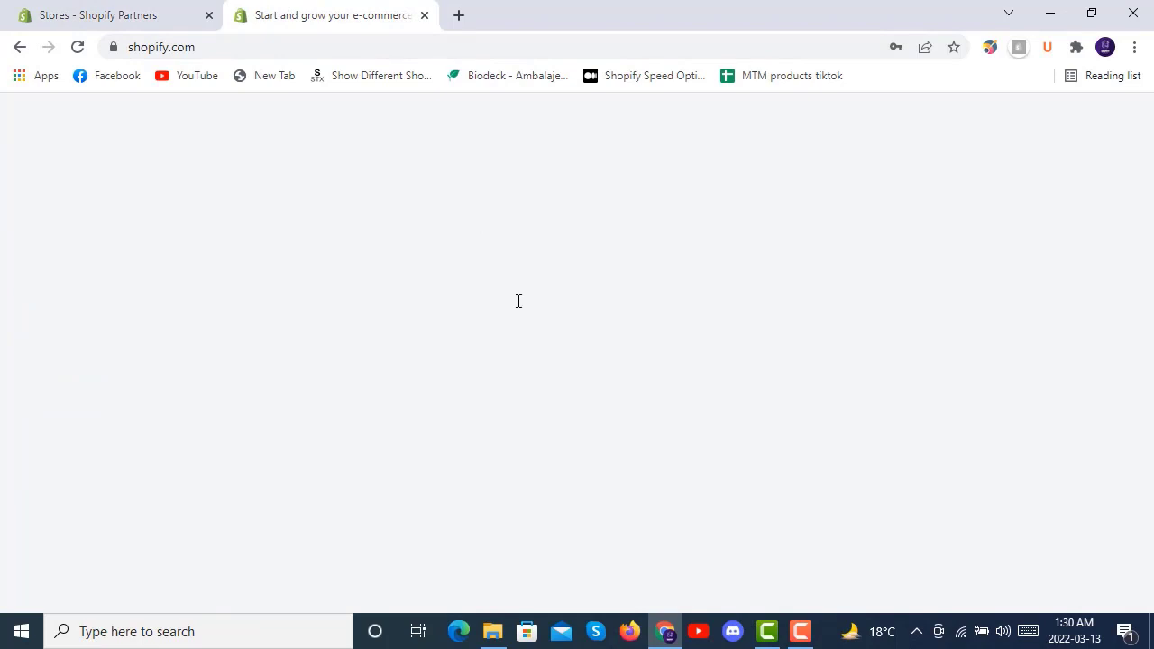
{"action": "left_click", "coordinate": [36, 6]}
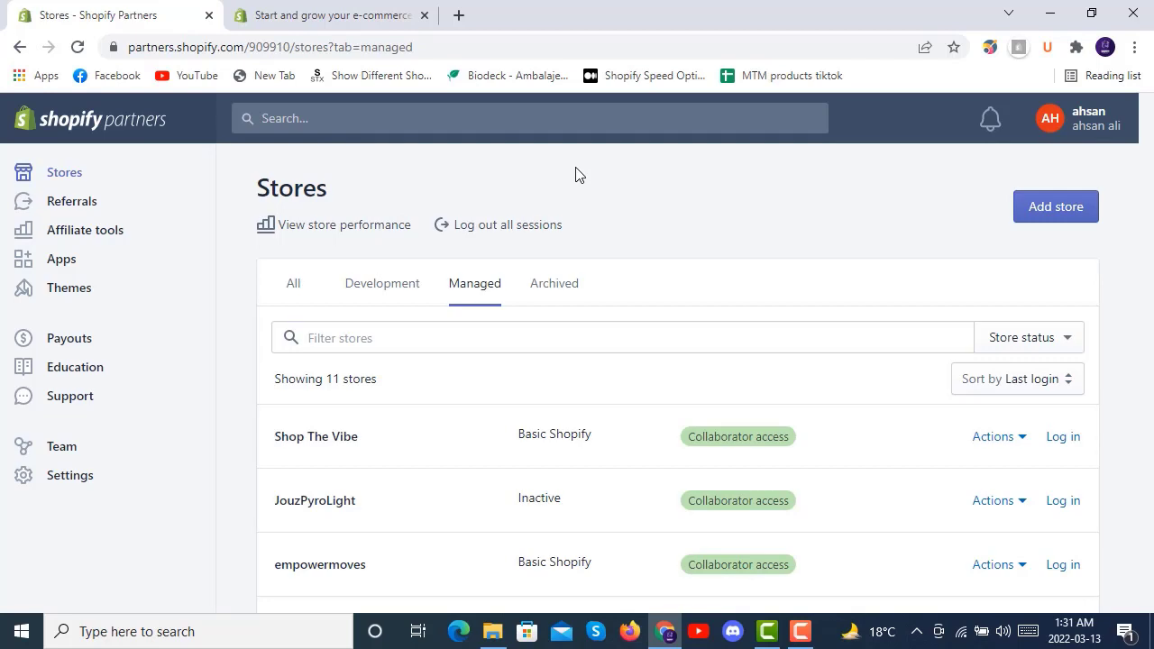
{"action": "left_click", "coordinate": [338, 11]}
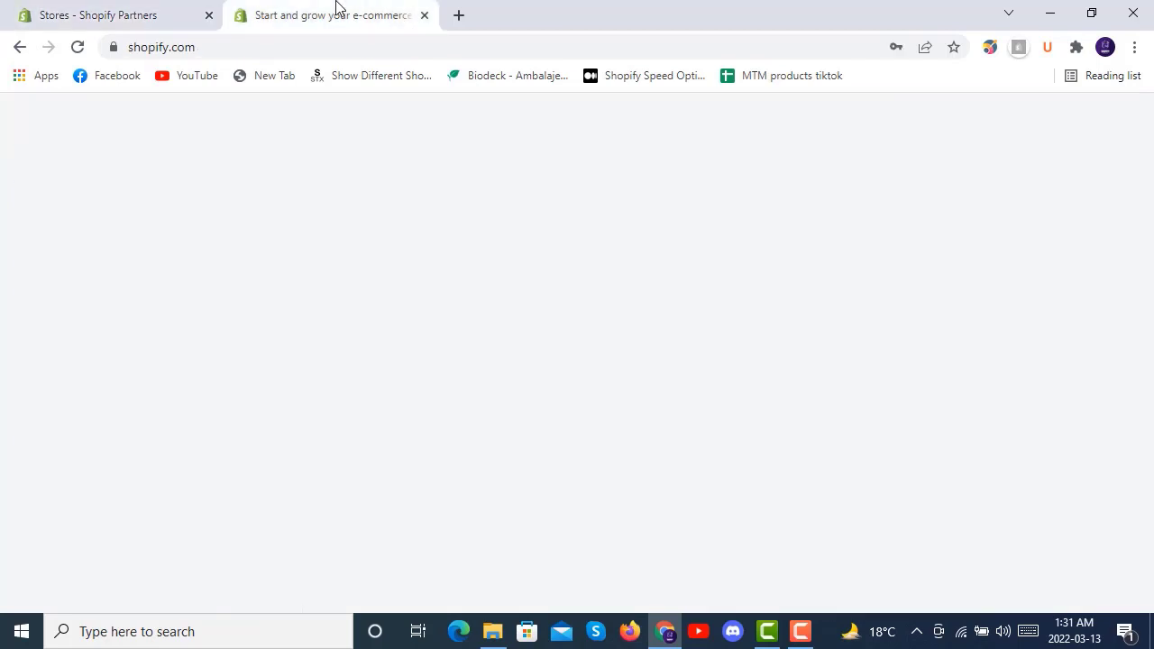
{"action": "left_click", "coordinate": [91, 8]}
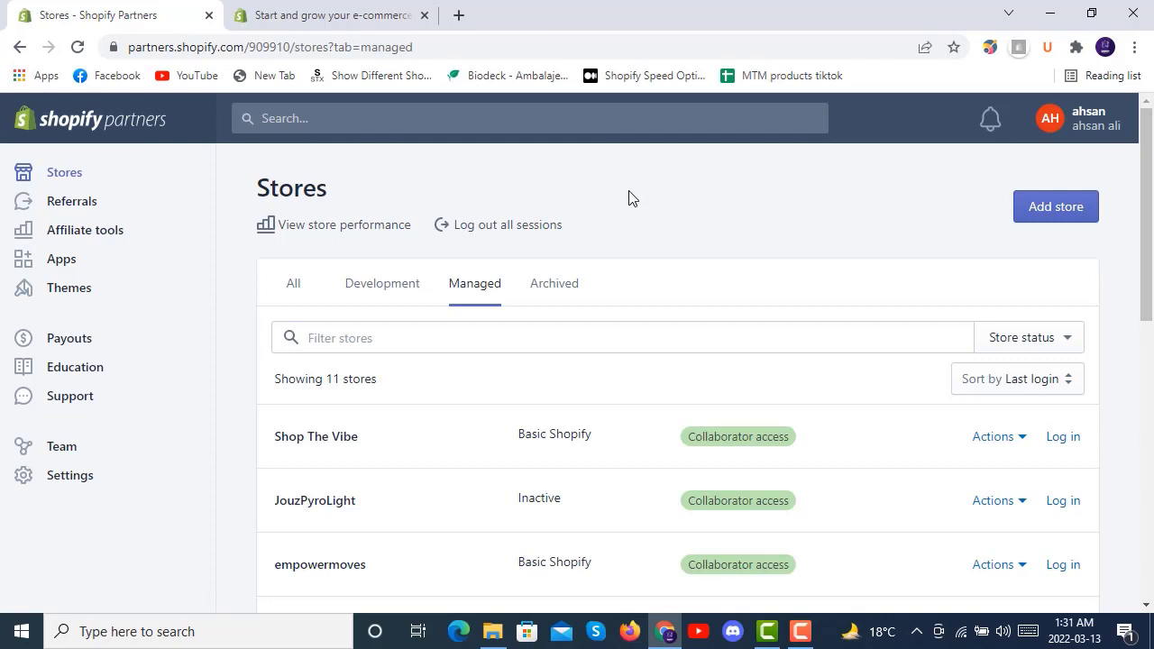
{"action": "left_click", "coordinate": [307, 15]}
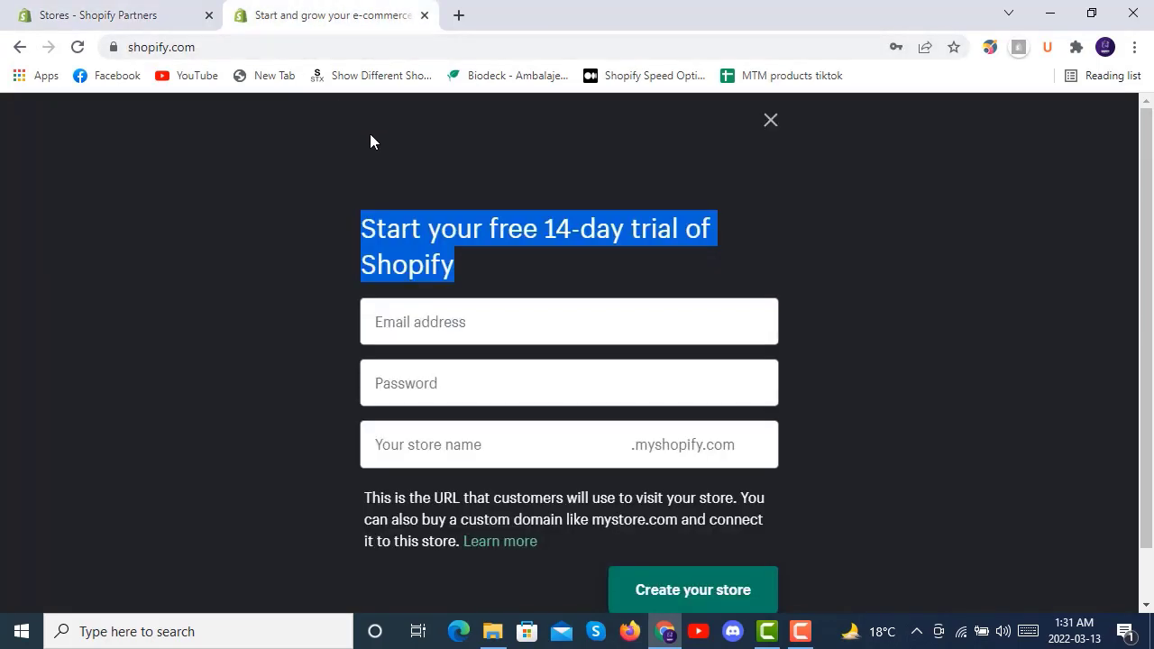
Step: Dismiss the free trial form and open the Shopify Partner Program's sign-up form through the homepage's footer link
{"action": "left_click", "coordinate": [314, 179]}
{"action": "left_click", "coordinate": [771, 122]}
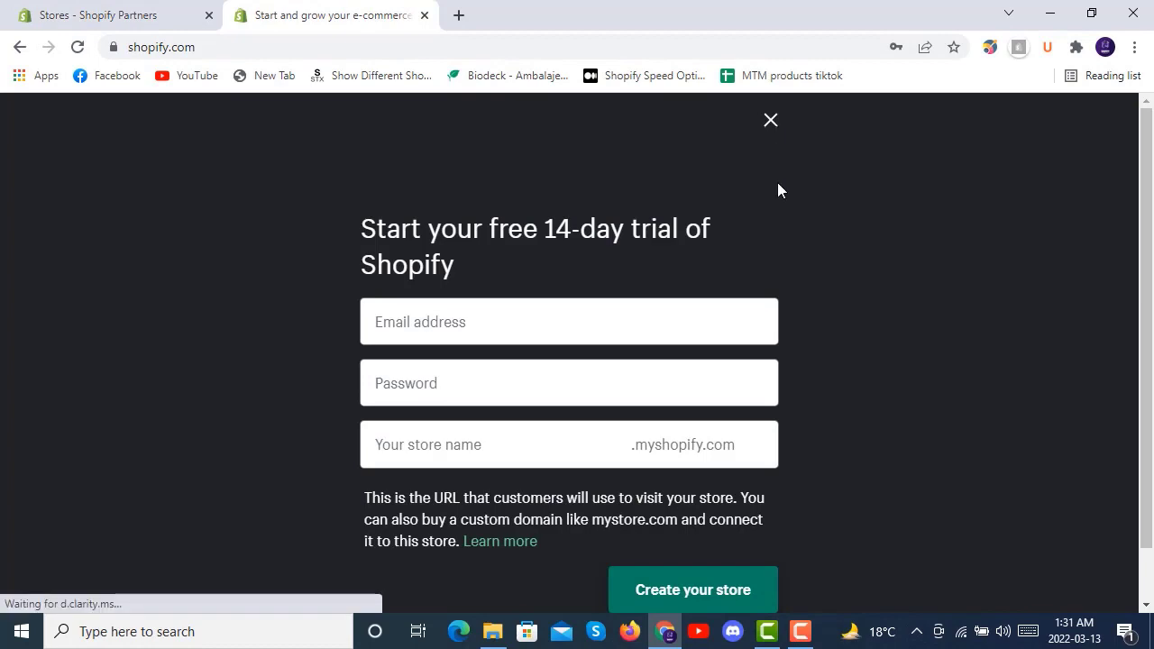
{"action": "scroll", "coordinate": [445, 263], "scroll_direction": "down", "scroll_amount": 15}
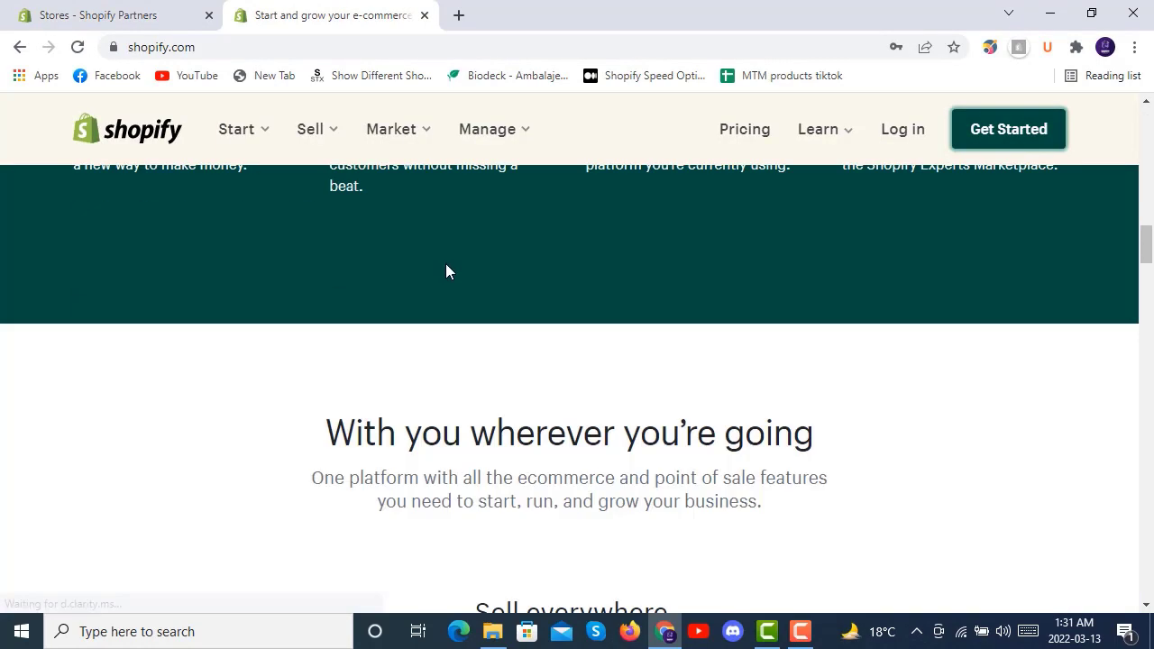
{"action": "scroll", "coordinate": [459, 334], "scroll_direction": "down", "scroll_amount": 10}
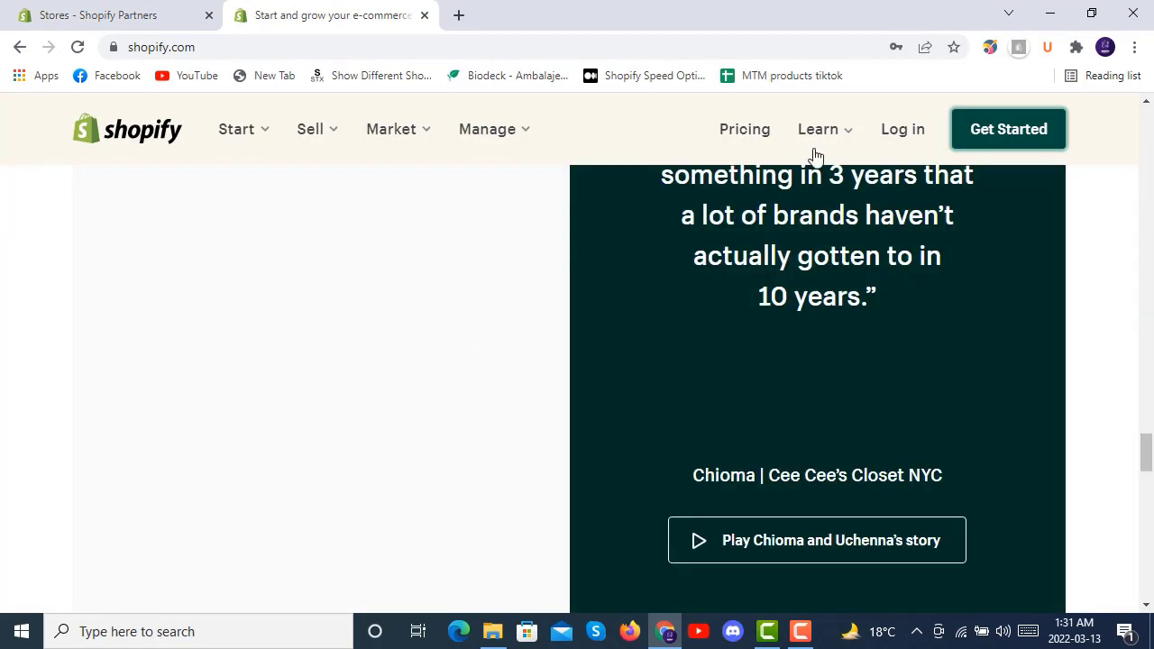
{"action": "scroll", "coordinate": [523, 311], "scroll_direction": "down", "scroll_amount": 10}
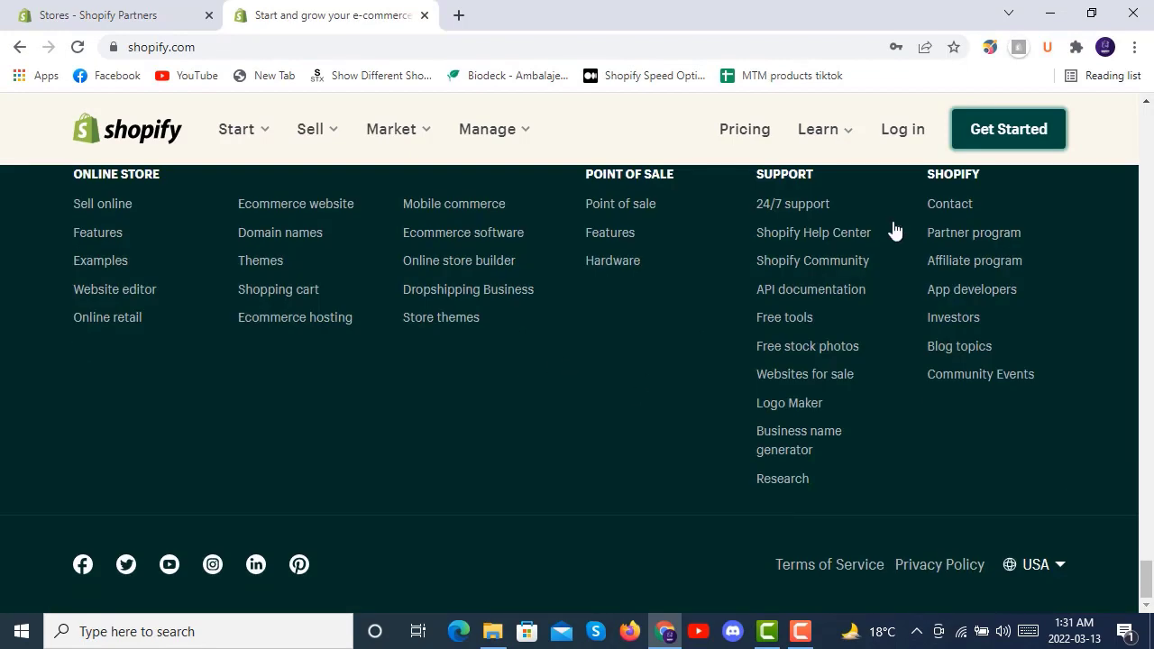
{"action": "left_click", "coordinate": [969, 238]}
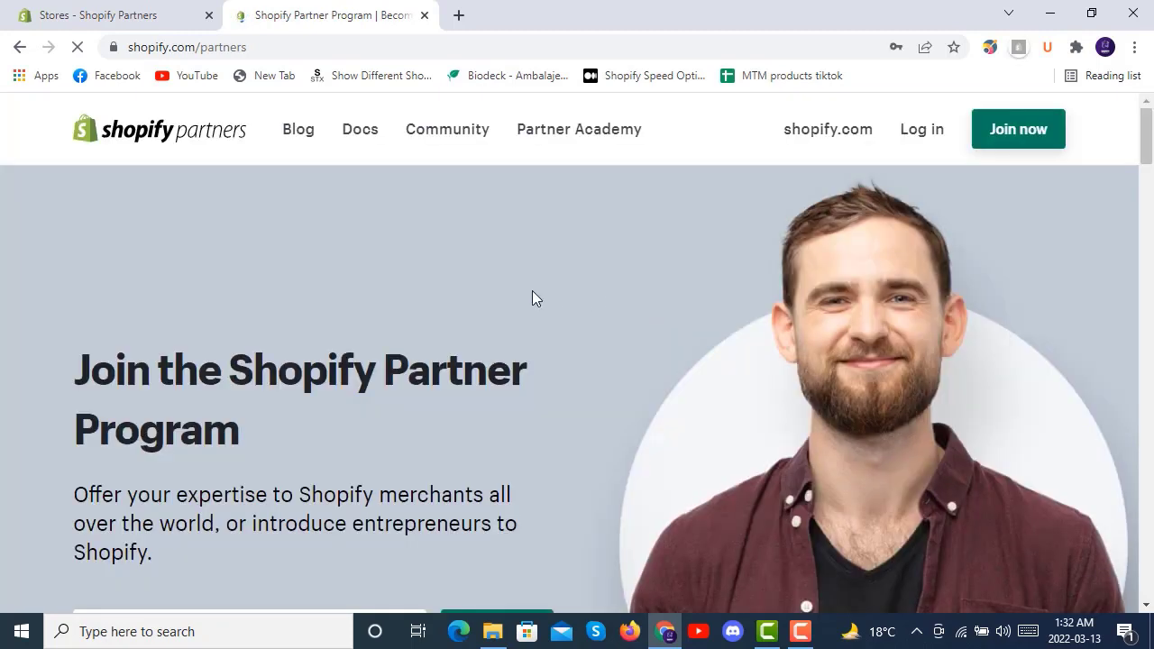
{"action": "left_click", "coordinate": [1020, 144]}
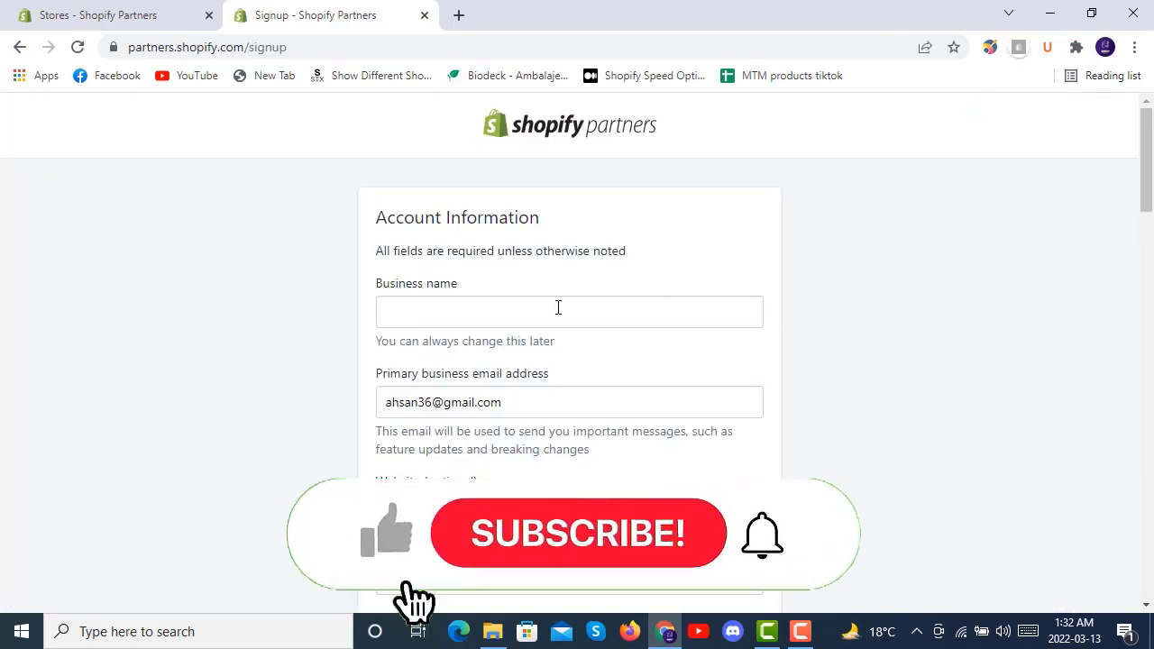
Step: Review the partner sign-up form from the account information to the Partner Program Agreement, and close its browser tab without filling it in
{"action": "scroll", "coordinate": [555, 307], "scroll_direction": "down", "scroll_amount": 2}
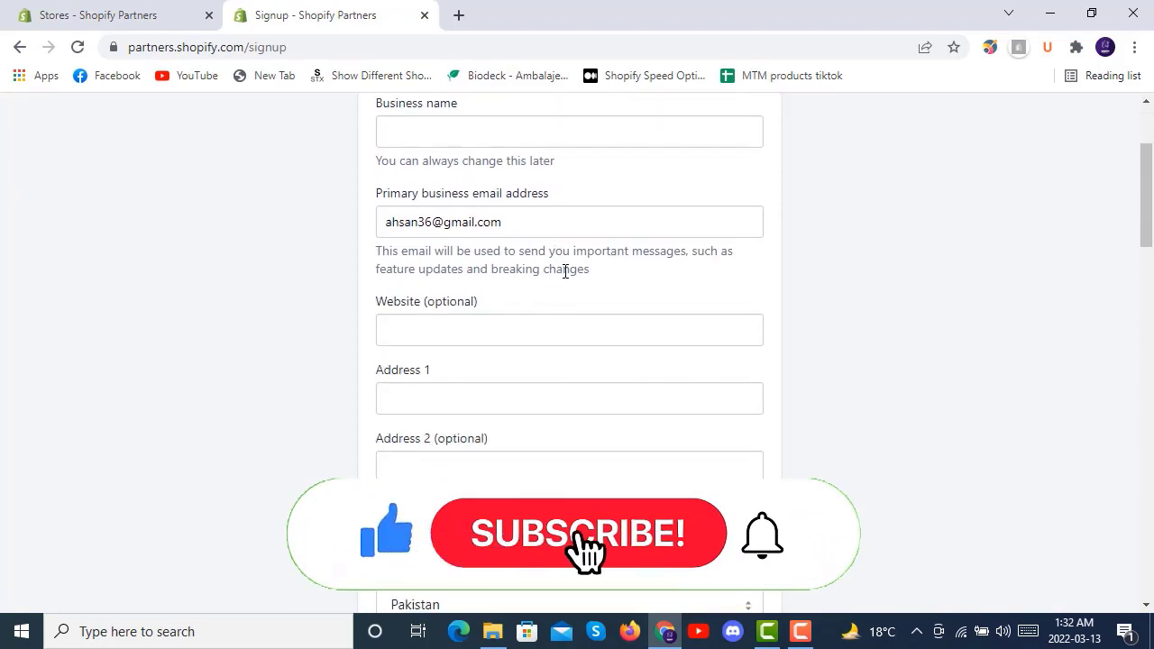
{"action": "scroll", "coordinate": [565, 270], "scroll_direction": "down", "scroll_amount": 2}
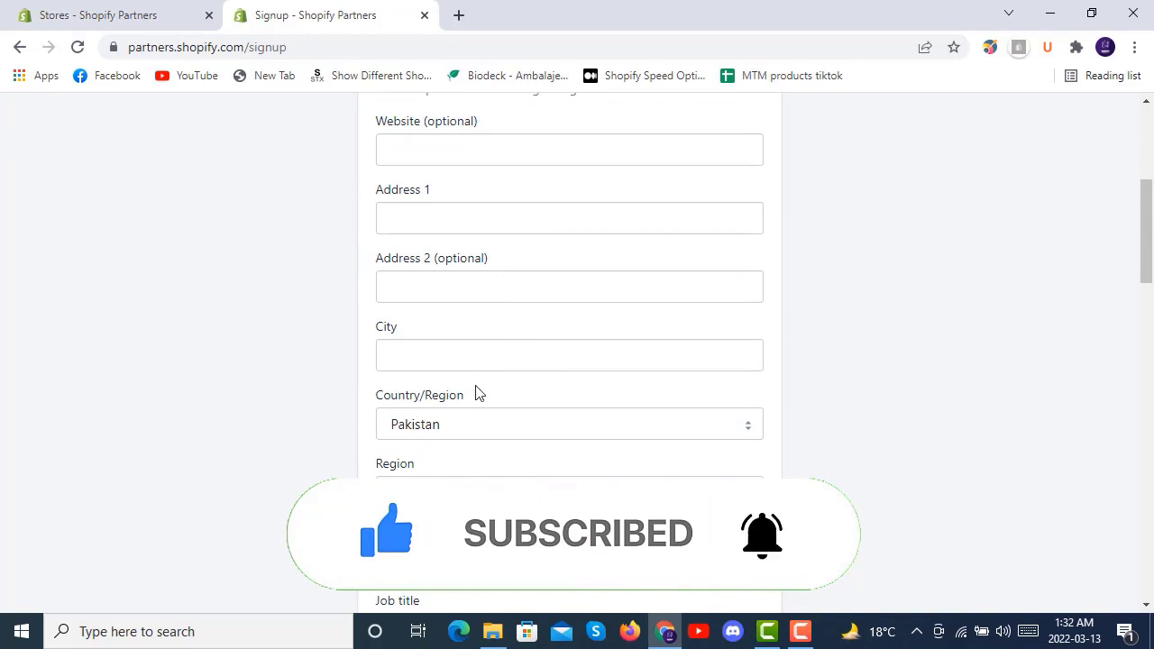
{"action": "scroll", "coordinate": [475, 442], "scroll_direction": "down", "scroll_amount": 2}
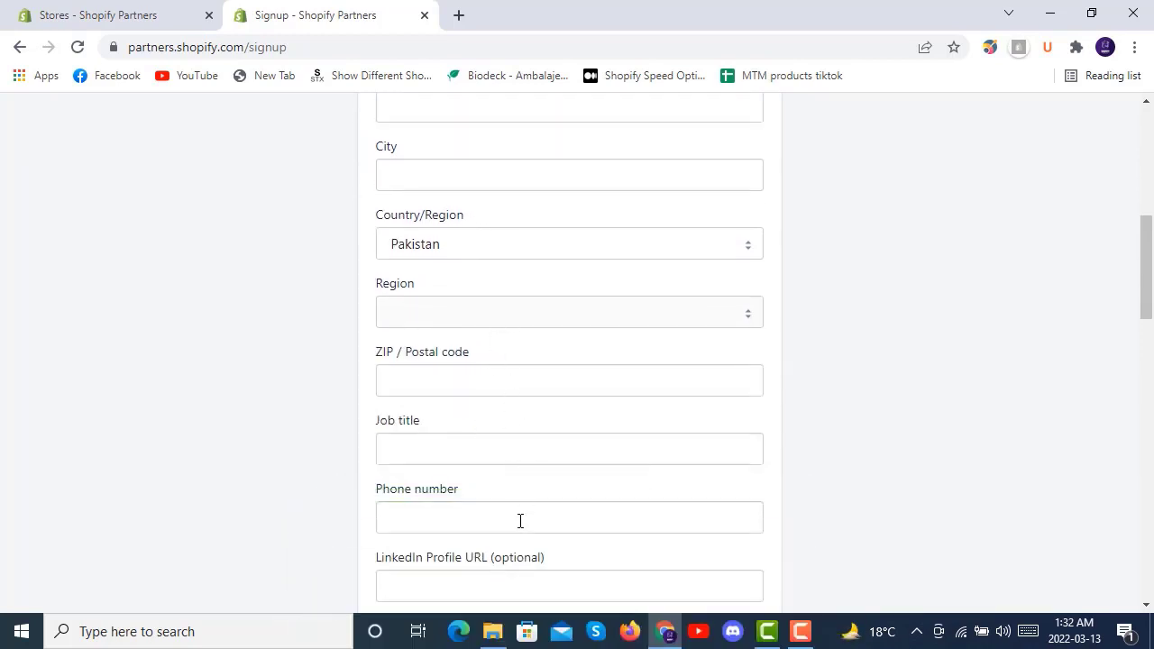
{"action": "scroll", "coordinate": [345, 420], "scroll_direction": "down", "scroll_amount": 3}
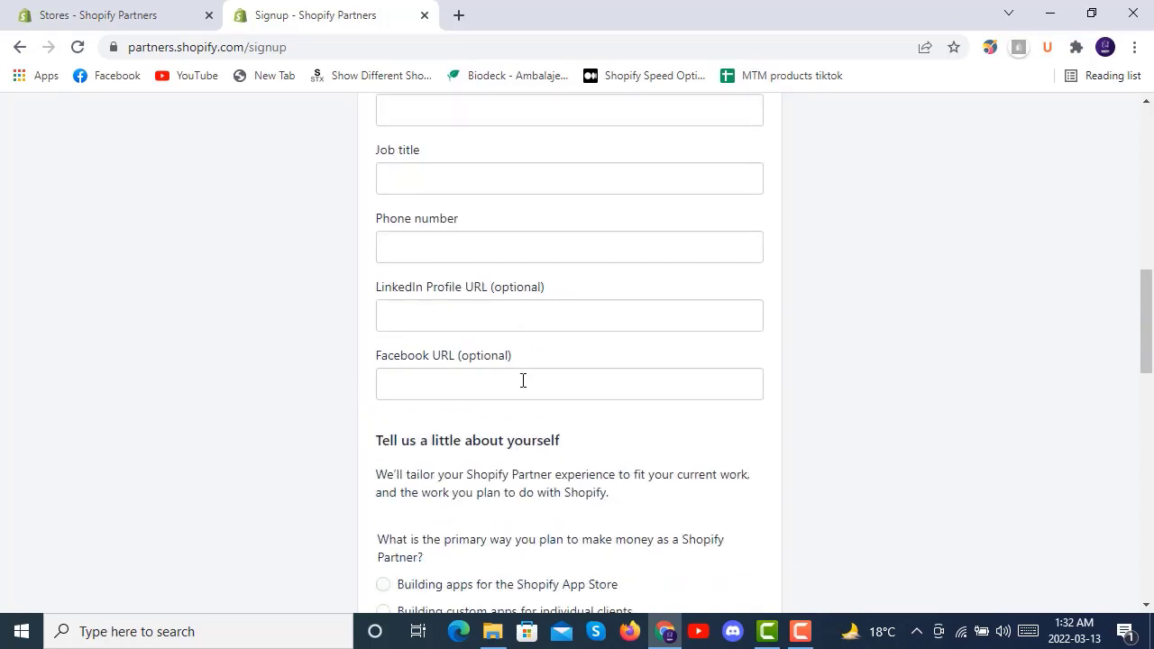
{"action": "scroll", "coordinate": [522, 380], "scroll_direction": "down", "scroll_amount": 2}
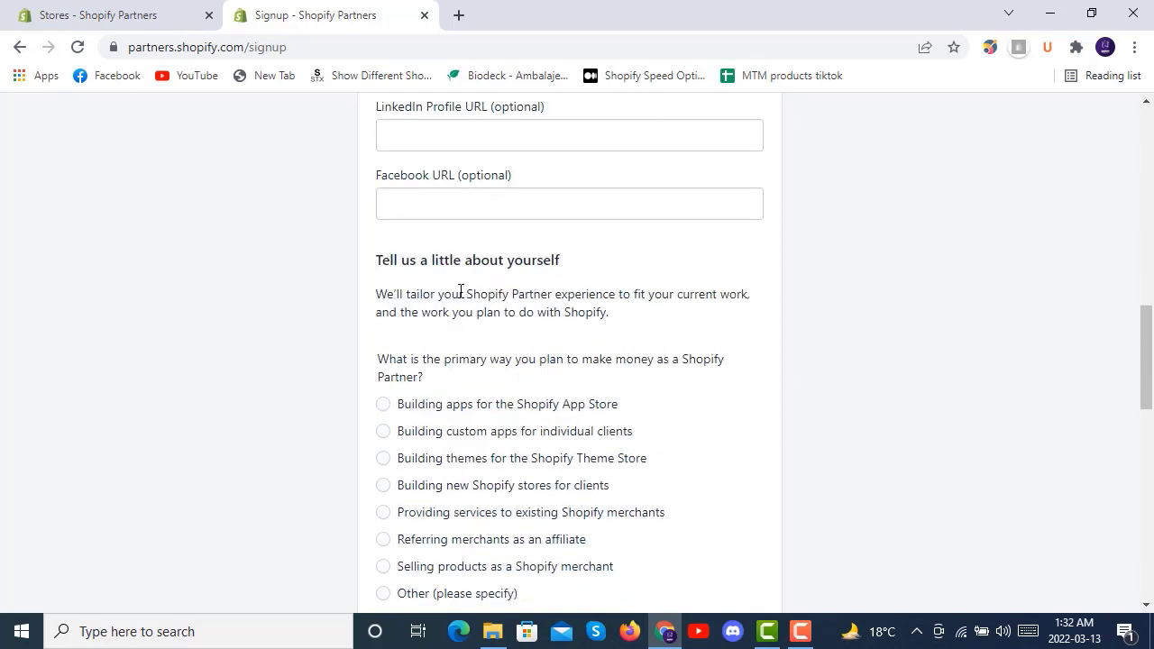
{"action": "scroll", "coordinate": [508, 319], "scroll_direction": "down", "scroll_amount": 2}
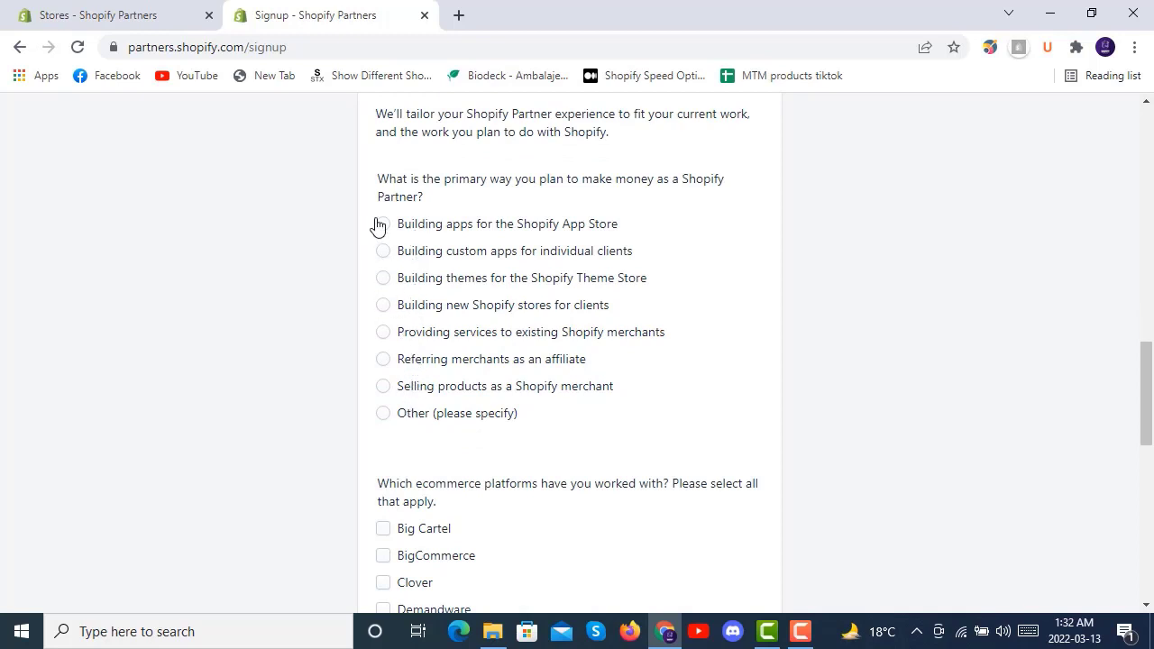
{"action": "scroll", "coordinate": [393, 336], "scroll_direction": "down", "scroll_amount": 3}
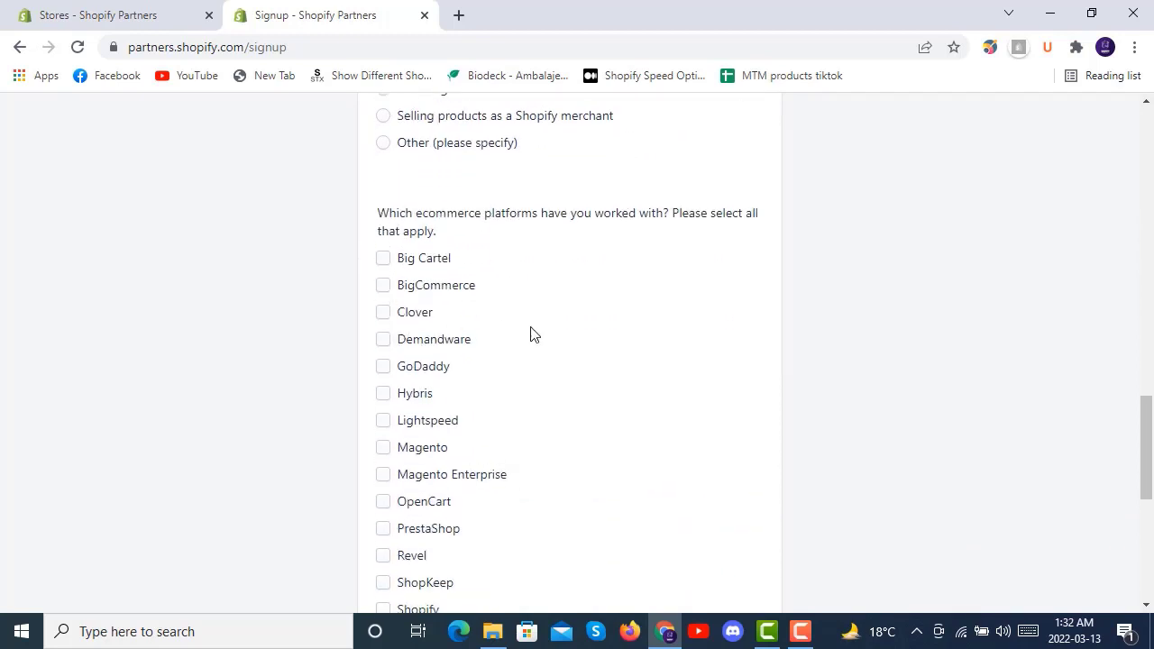
{"action": "scroll", "coordinate": [513, 352], "scroll_direction": "down", "scroll_amount": 3}
{"action": "scroll", "coordinate": [514, 352], "scroll_direction": "down", "scroll_amount": 3}
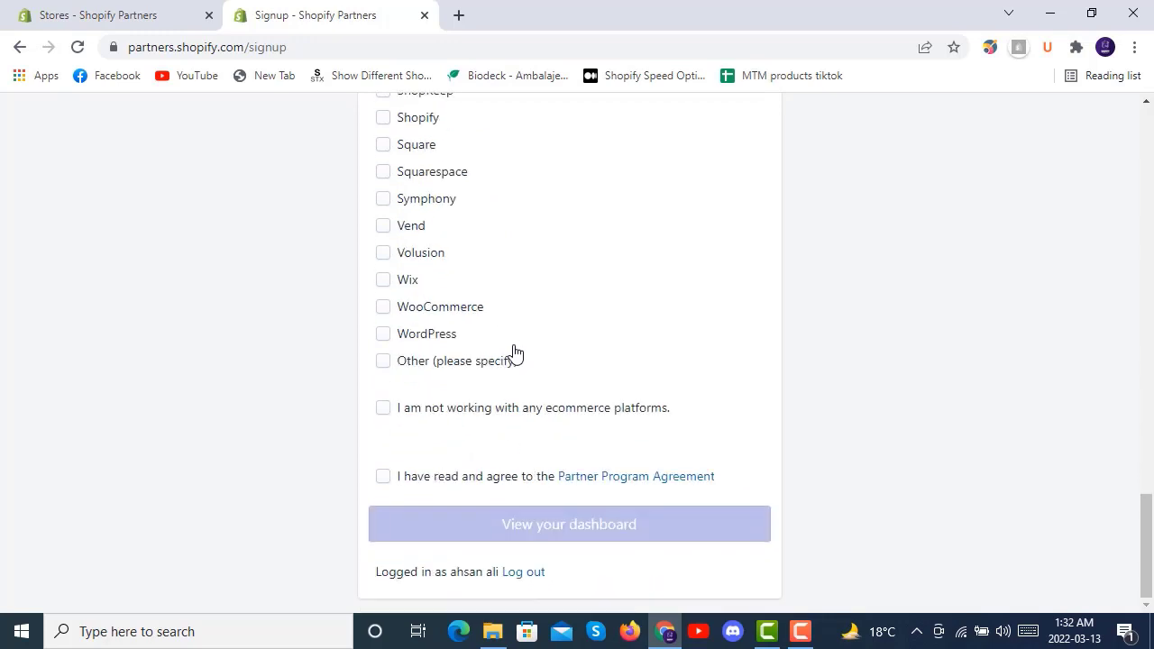
{"action": "scroll", "coordinate": [541, 310], "scroll_direction": "up", "scroll_amount": 4}
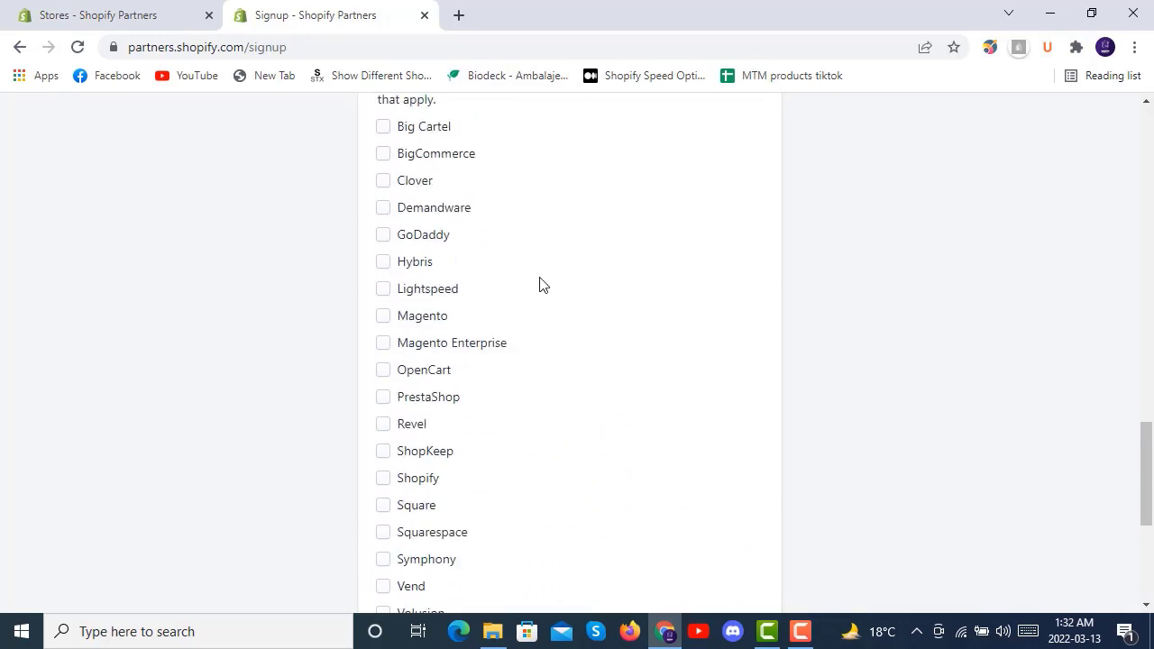
{"action": "scroll", "coordinate": [541, 275], "scroll_direction": "down", "scroll_amount": 3}
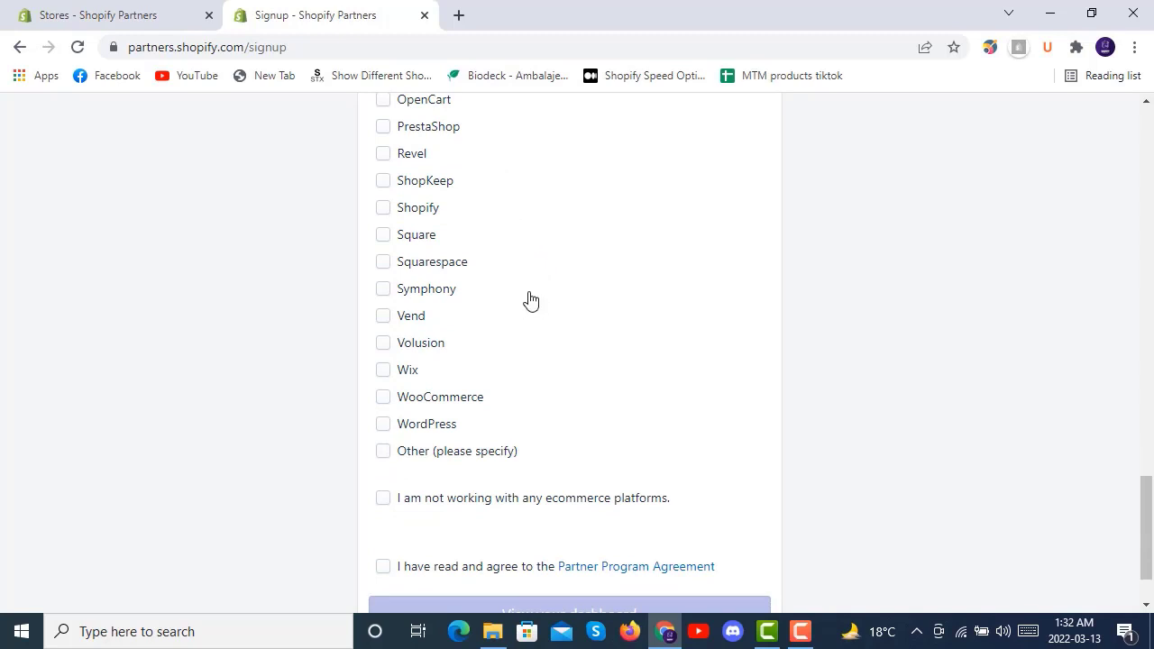
{"action": "scroll", "coordinate": [530, 300], "scroll_direction": "down", "scroll_amount": 1}
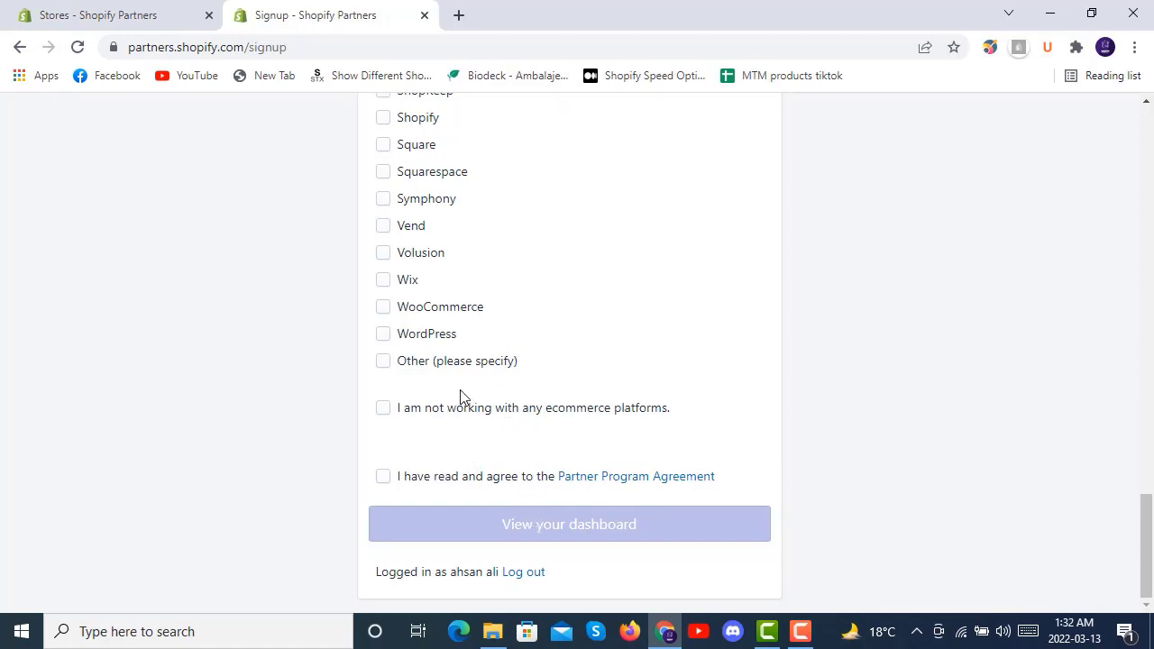
{"action": "scroll", "coordinate": [460, 397], "scroll_direction": "up", "scroll_amount": 20}
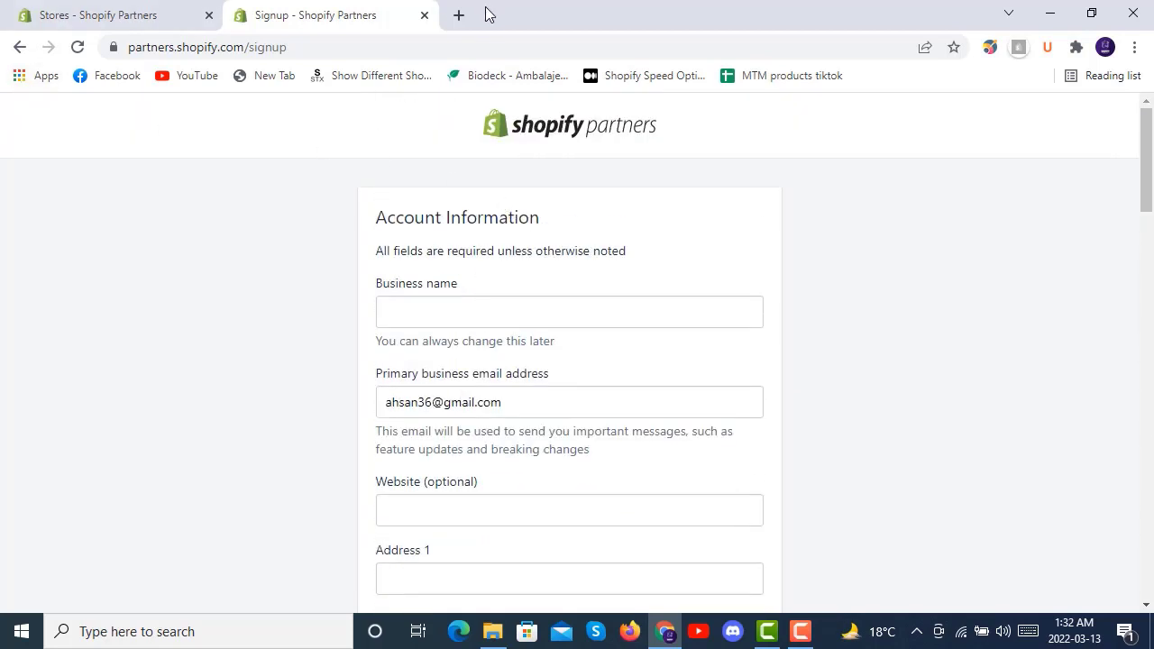
{"action": "left_click", "coordinate": [423, 15]}
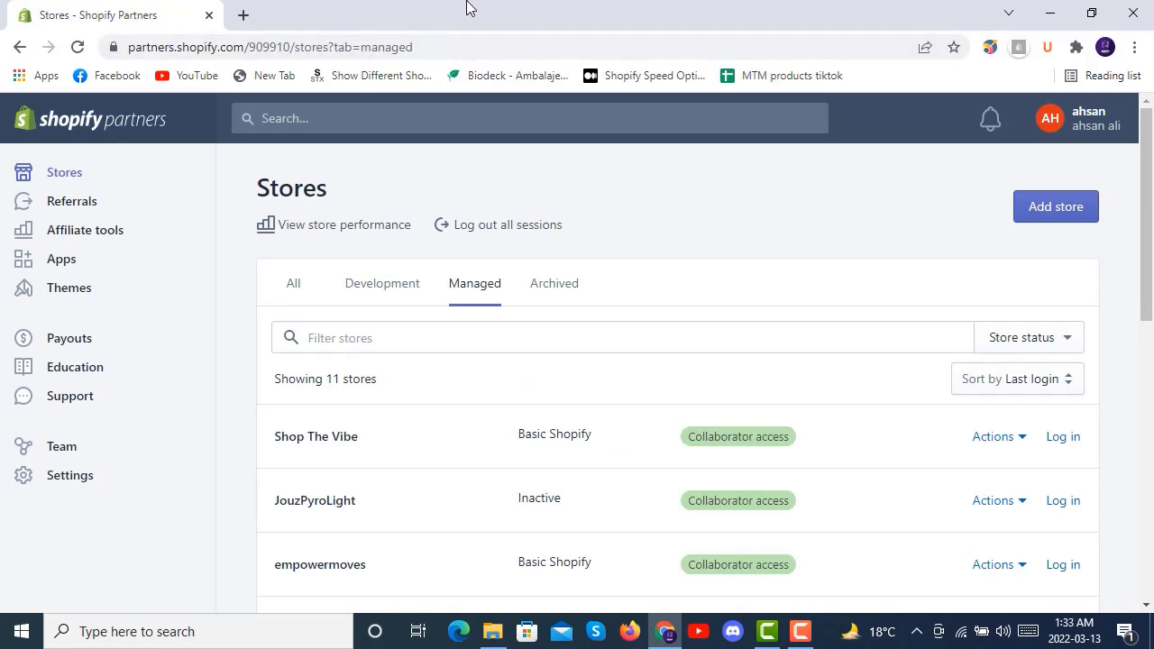
Step: View the affiliate link on the Affiliate tools page, and return to the Stores list
{"action": "left_click", "coordinate": [103, 236]}
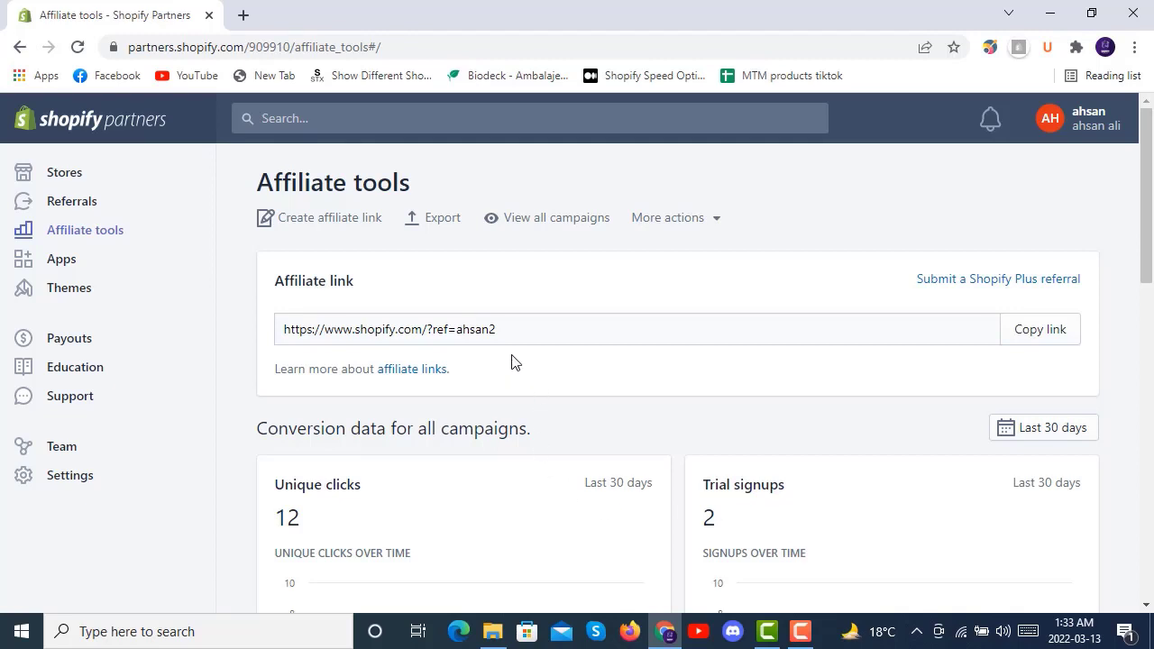
{"action": "left_click", "coordinate": [77, 178]}
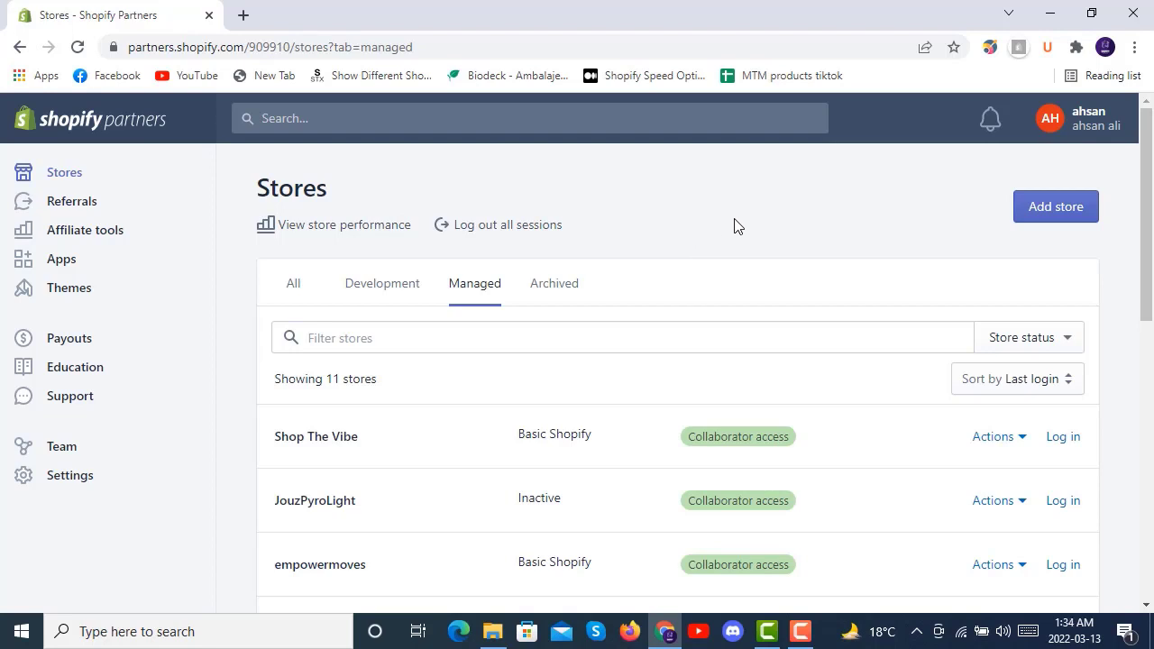
Step: Start adding a new store of the Development store type and name it bismillahkaryanastore
{"action": "left_click", "coordinate": [1058, 220]}
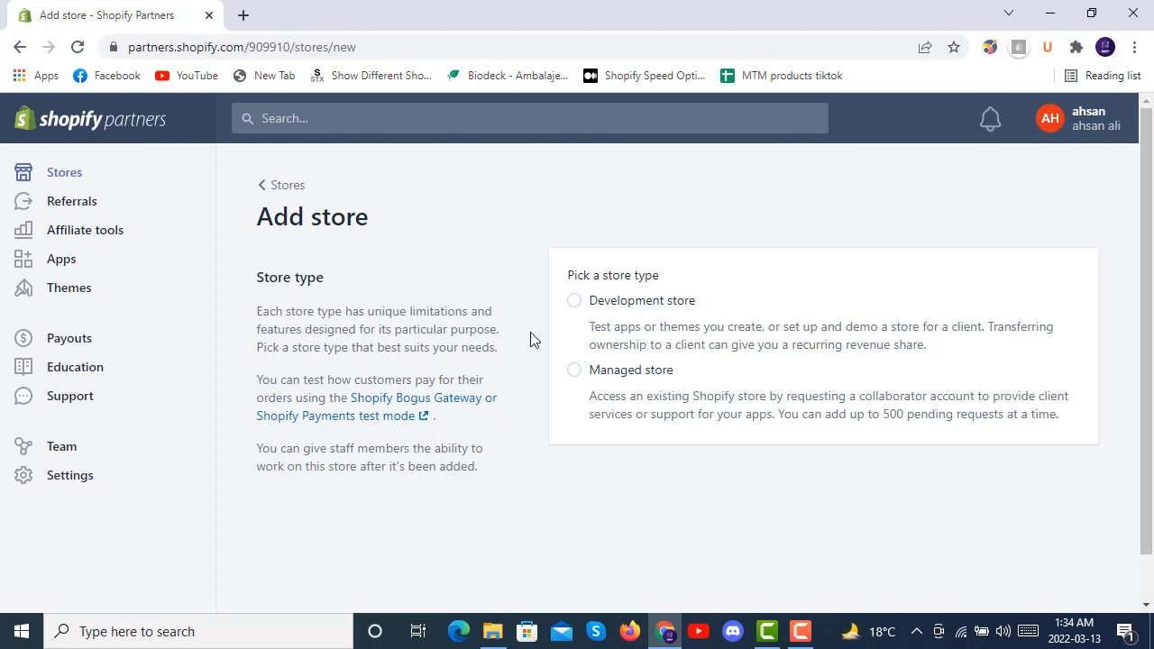
{"action": "left_click", "coordinate": [575, 302]}
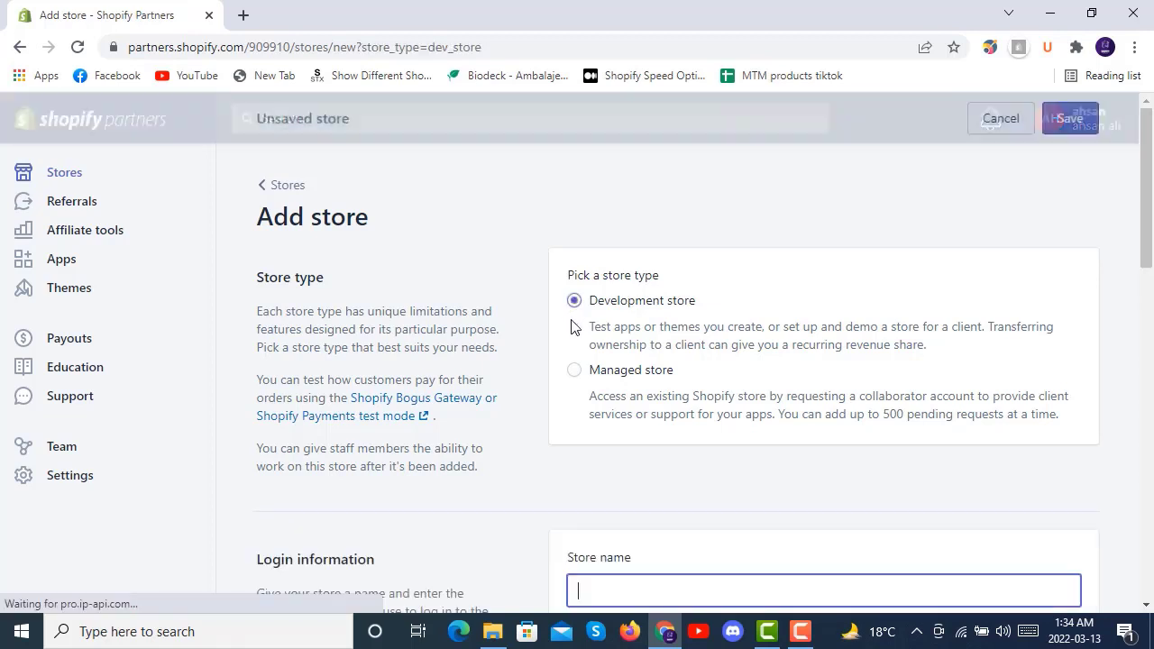
{"action": "scroll", "coordinate": [567, 381], "scroll_direction": "down", "scroll_amount": 3}
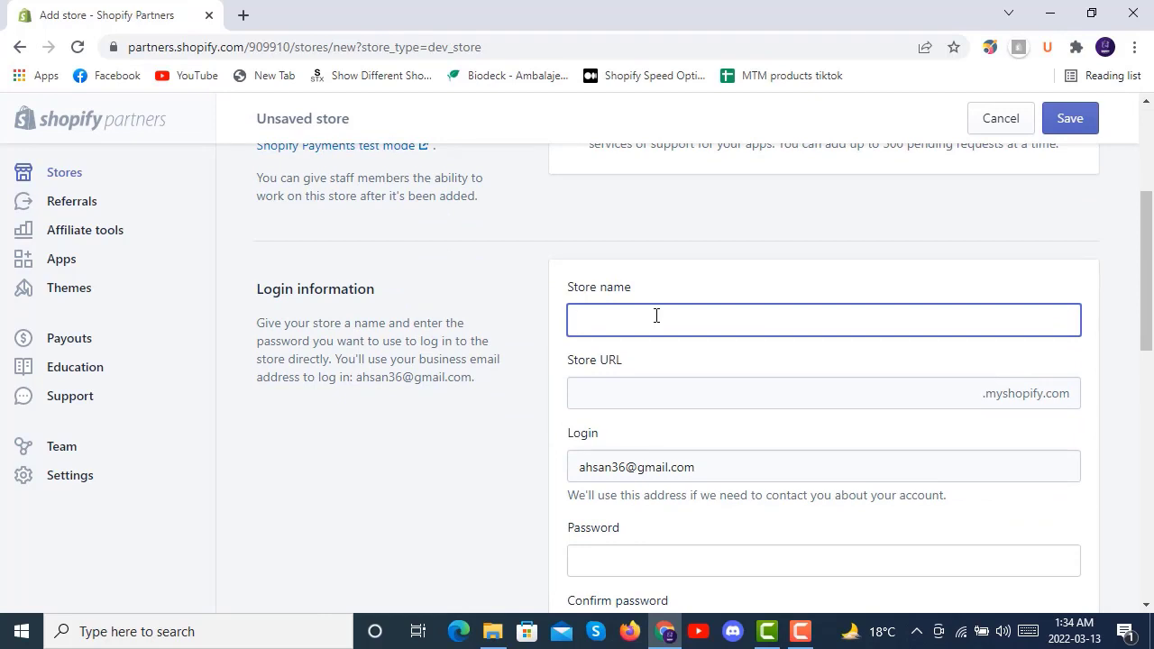
{"action": "type", "text": "smillah"}
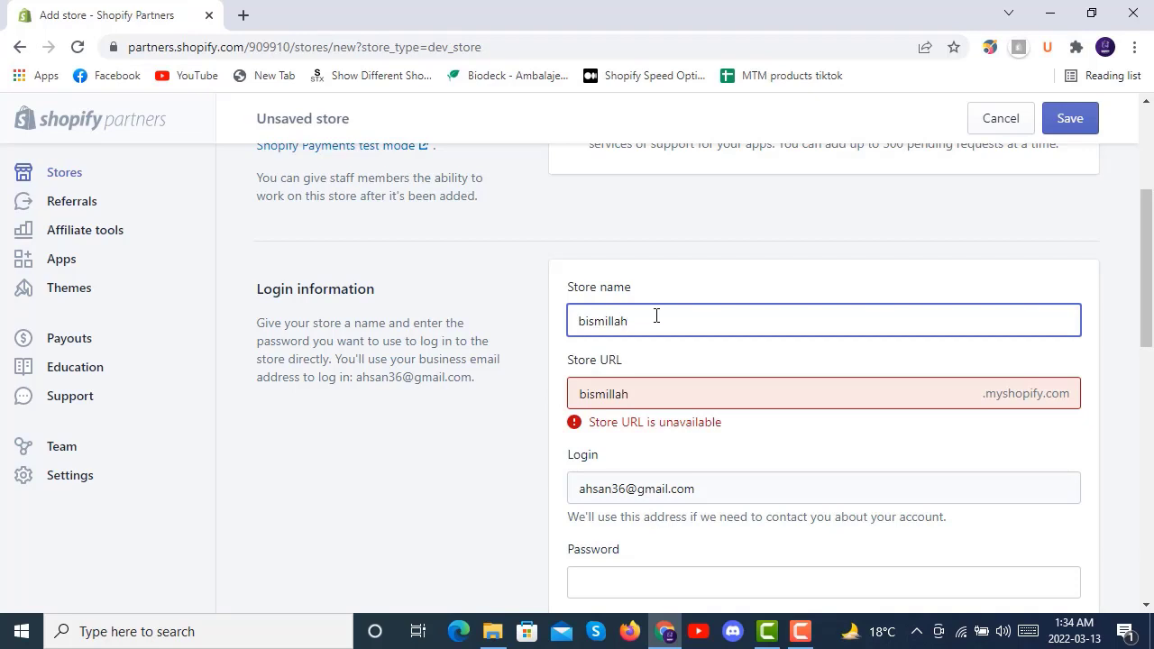
{"action": "type", "text": "karya"}
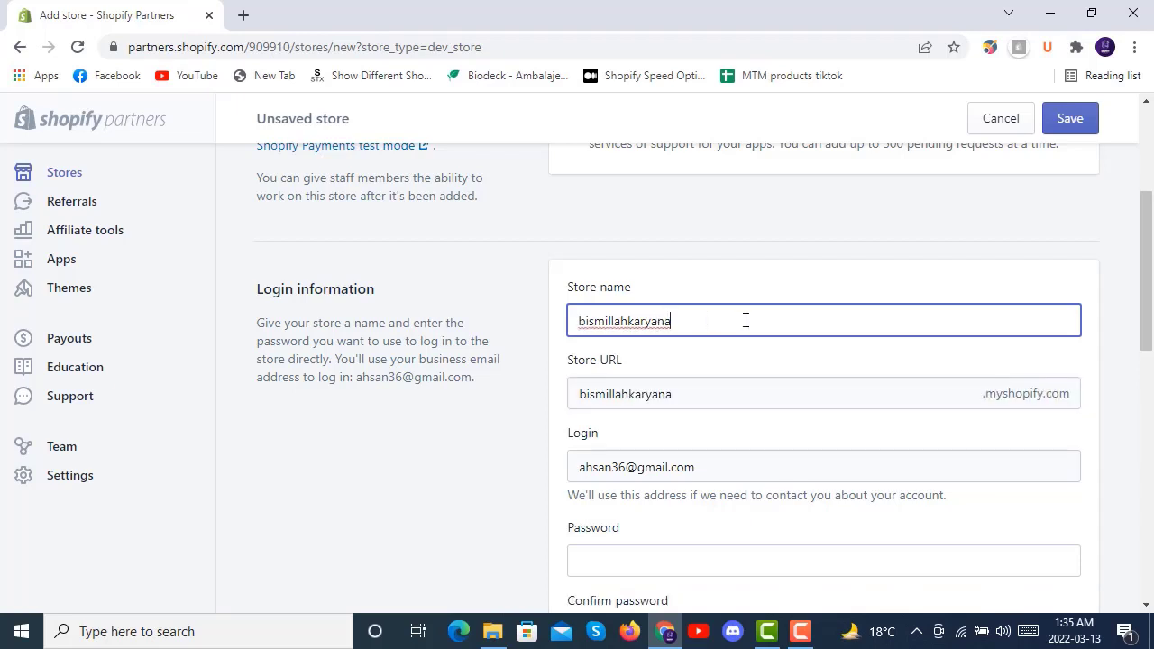
{"action": "type", "text": "nastore"}
{"action": "left_click", "coordinate": [1015, 396]}
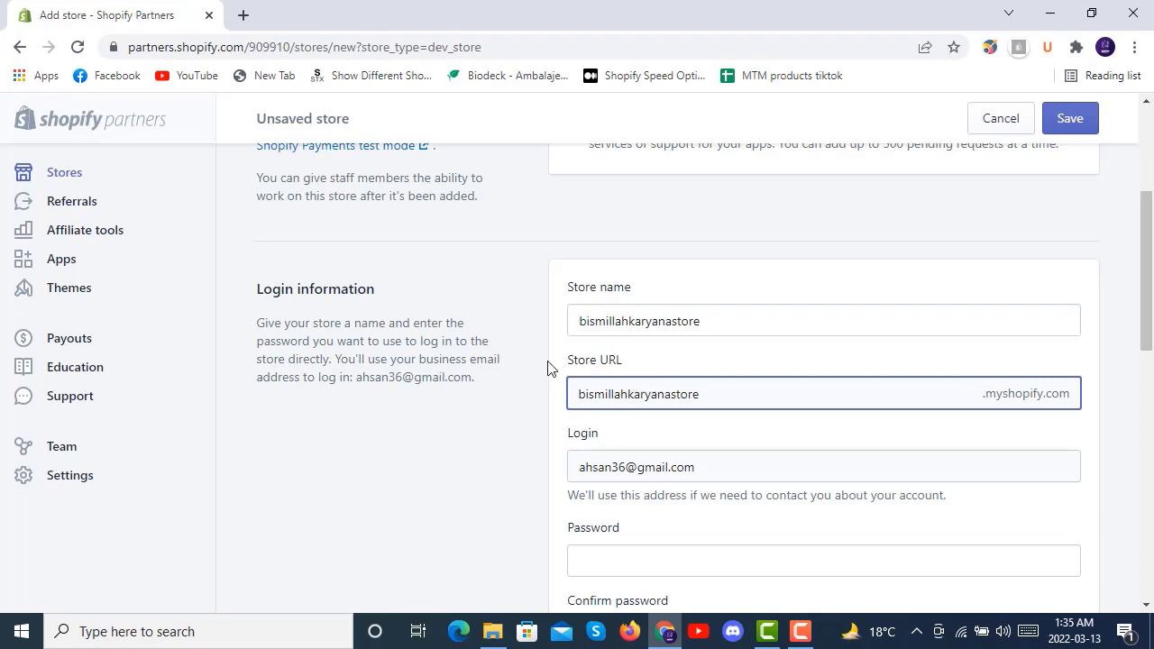
Step: Enter the store's login password and repeat it in the password confirmation
{"action": "scroll", "coordinate": [551, 383], "scroll_direction": "down", "scroll_amount": 1}
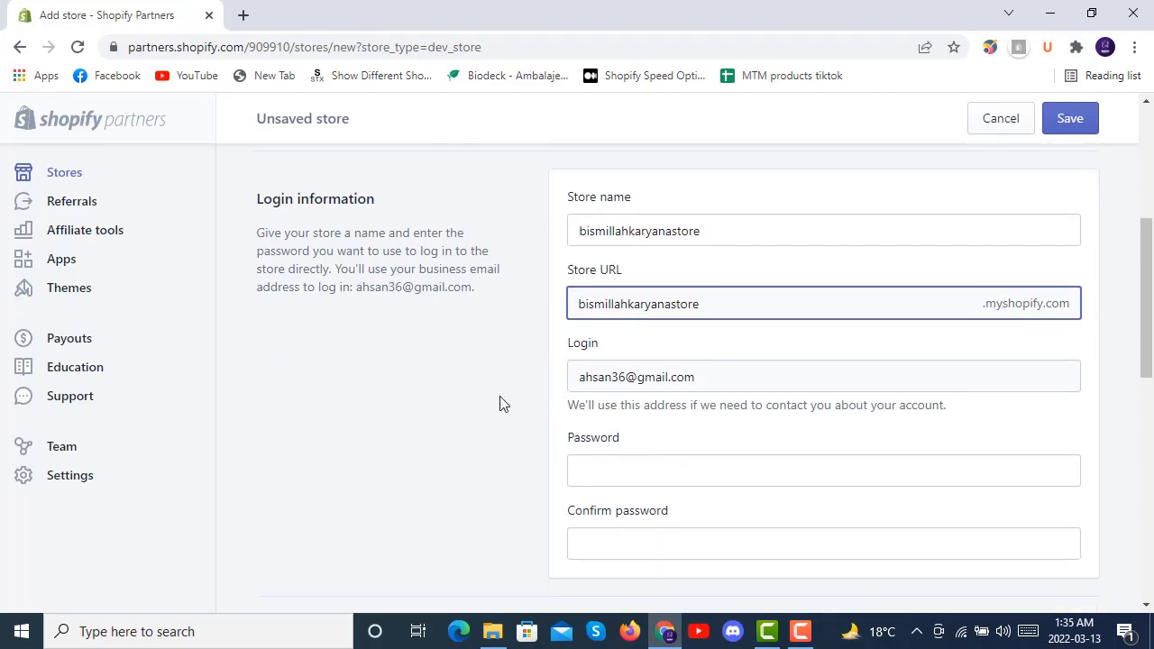
{"action": "scroll", "coordinate": [532, 446], "scroll_direction": "down", "scroll_amount": 2}
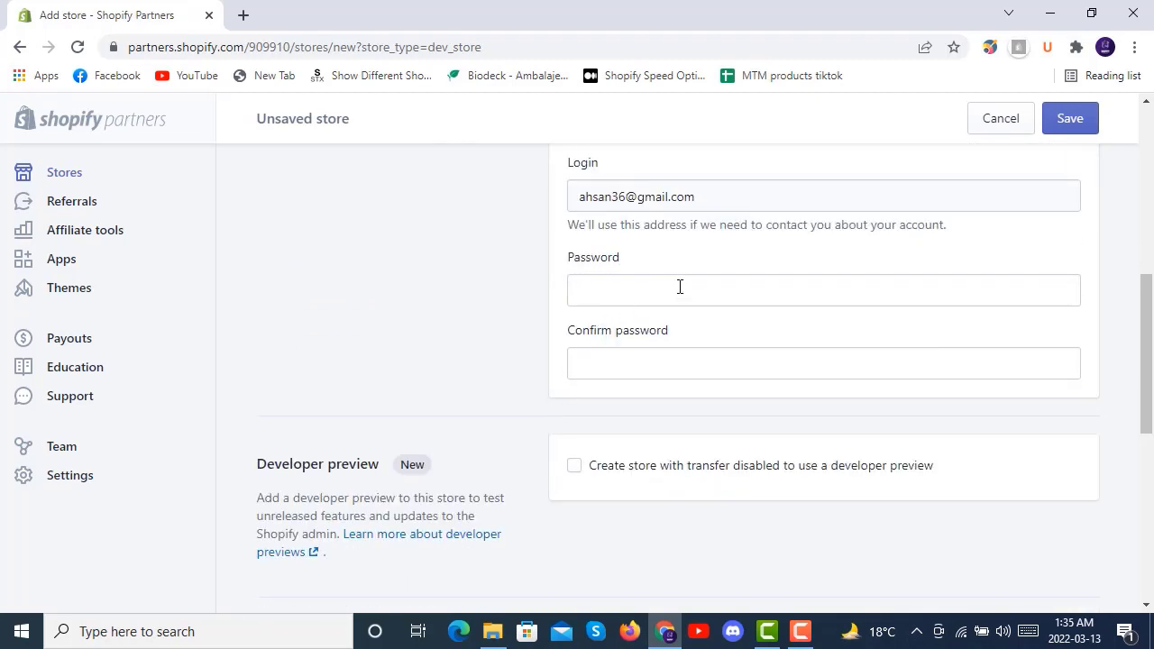
{"action": "left_click", "coordinate": [681, 285]}
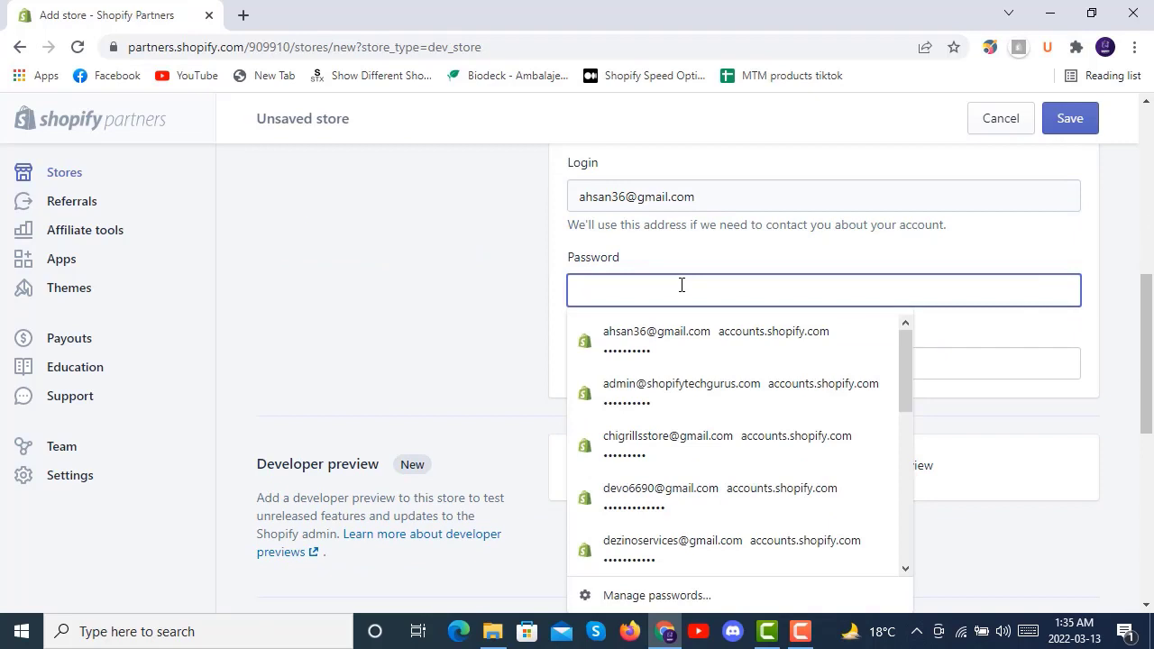
{"action": "type", "text": "********"}
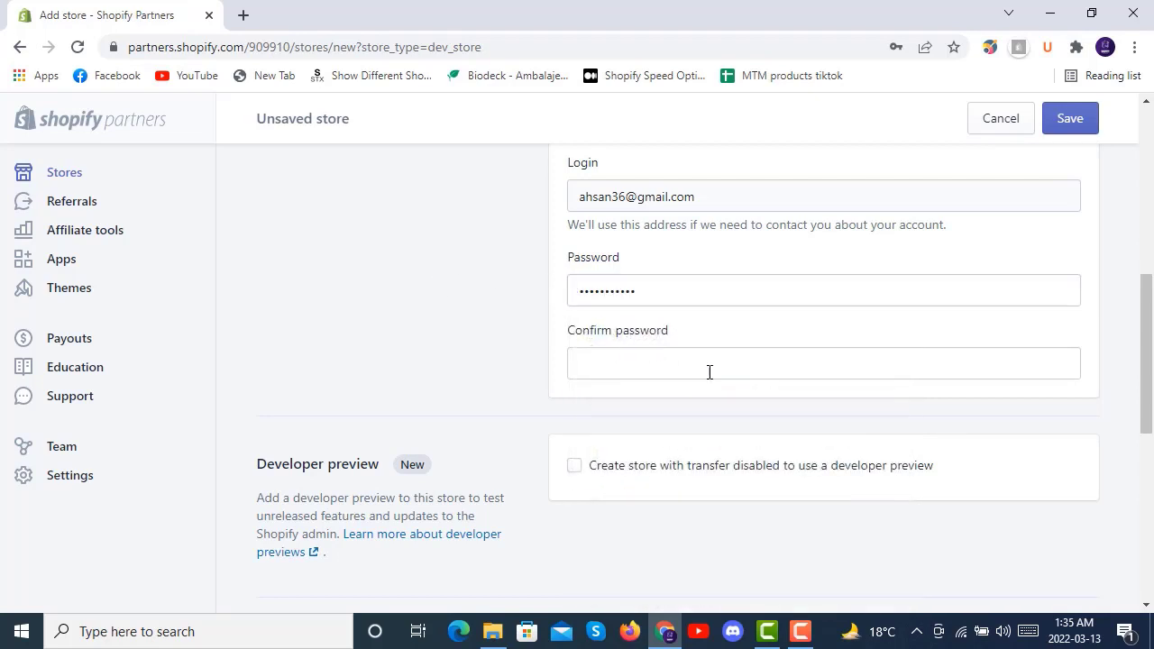
{"action": "left_click", "coordinate": [711, 369]}
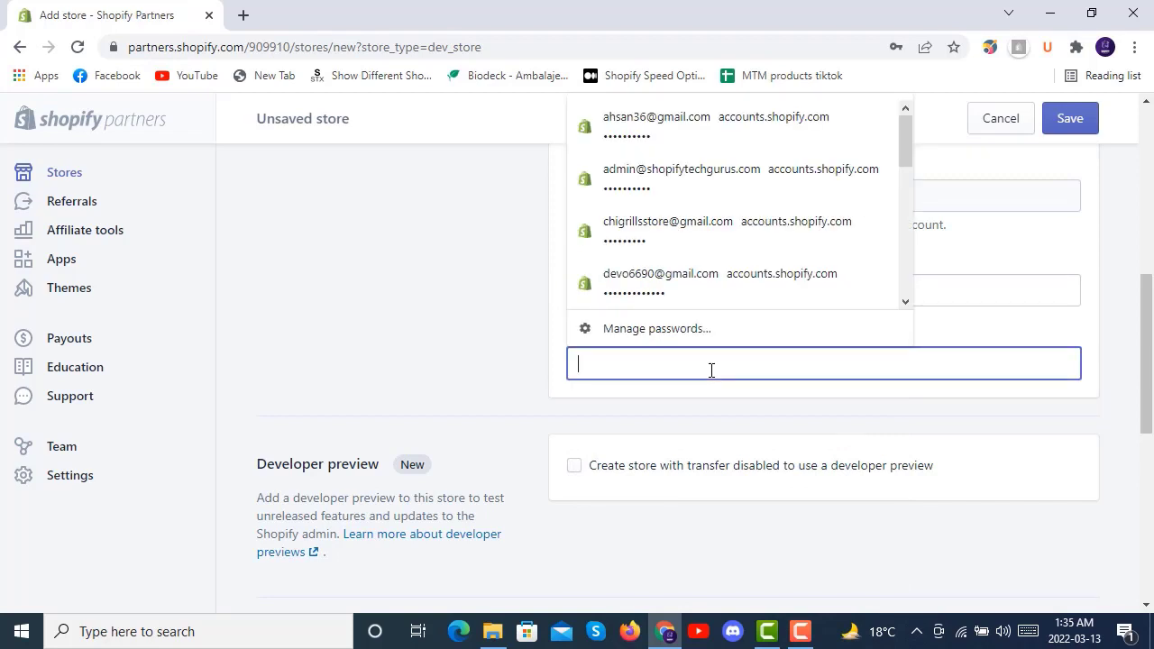
{"action": "type", "text": "•••••••"}
{"action": "left_click", "coordinate": [480, 313]}
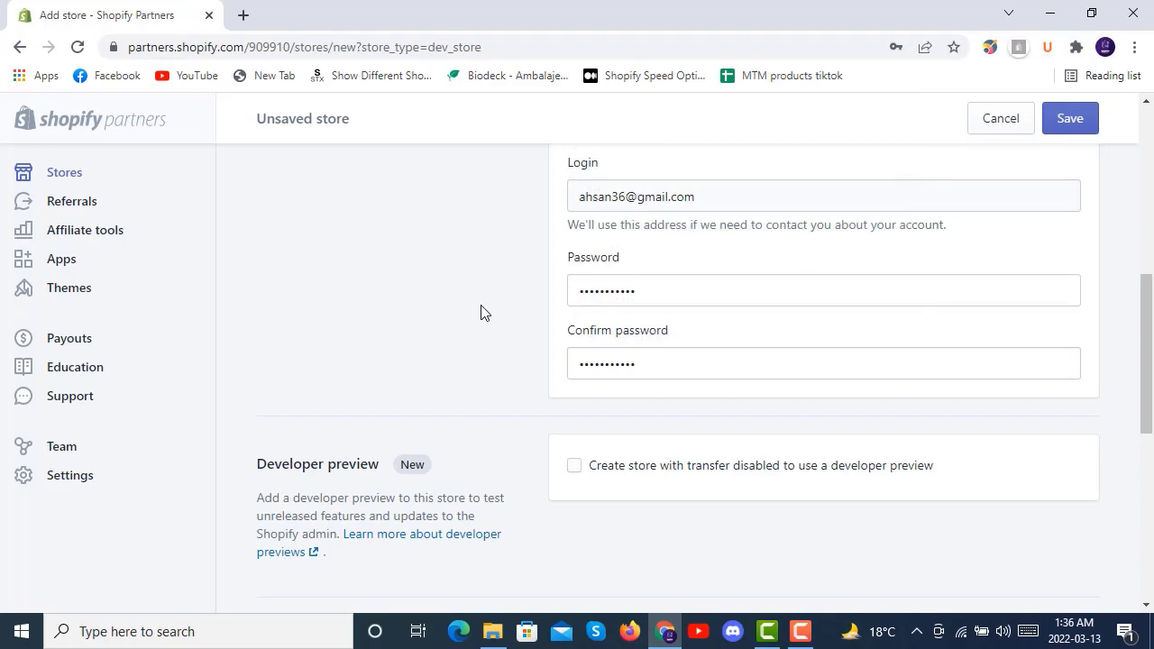
Step: Review the developer preview option and the prefilled store address, including city, postal code, country and region
{"action": "scroll", "coordinate": [536, 324], "scroll_direction": "down", "scroll_amount": 1}
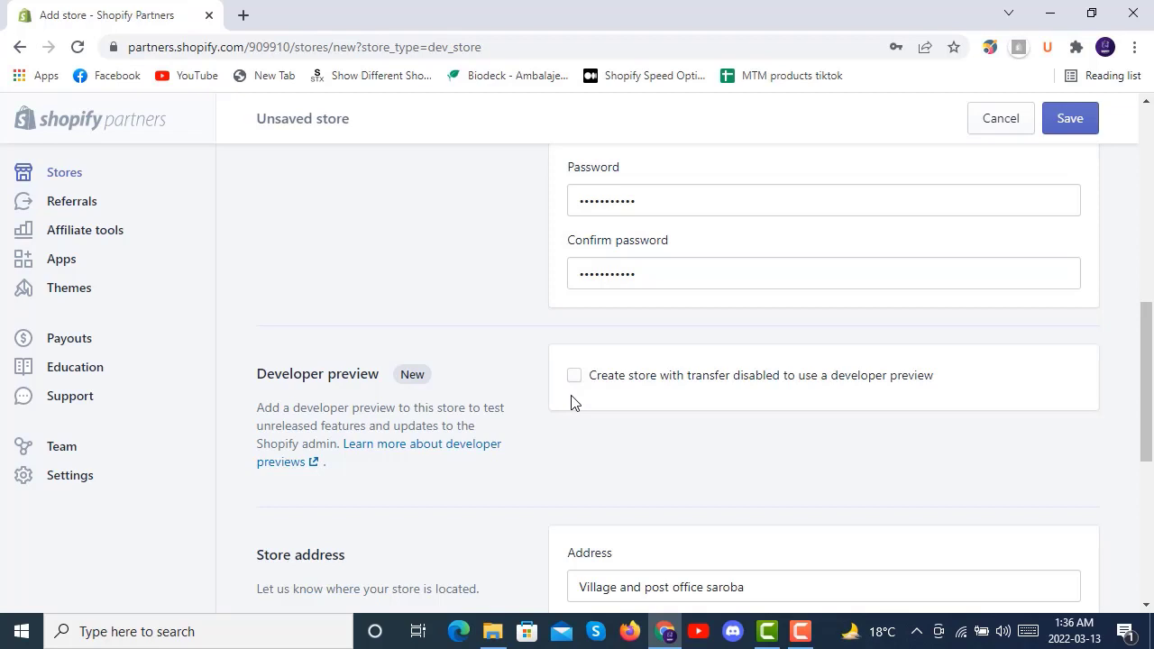
{"action": "scroll", "coordinate": [551, 398], "scroll_direction": "down", "scroll_amount": 2}
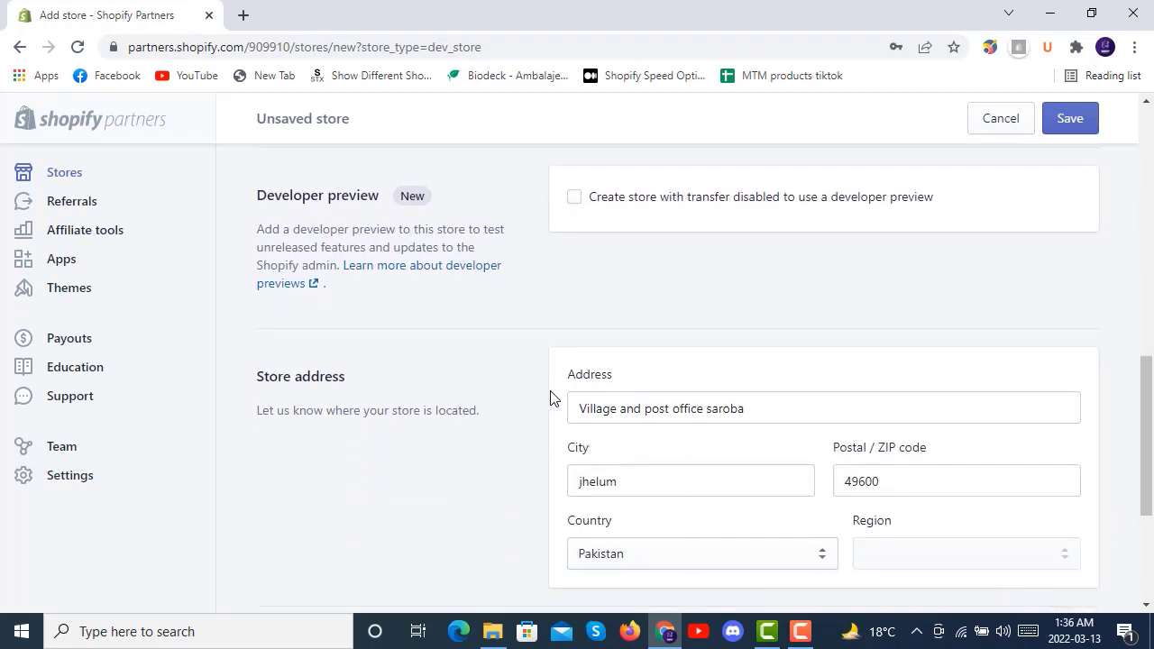
{"action": "scroll", "coordinate": [552, 379], "scroll_direction": "down", "scroll_amount": 1}
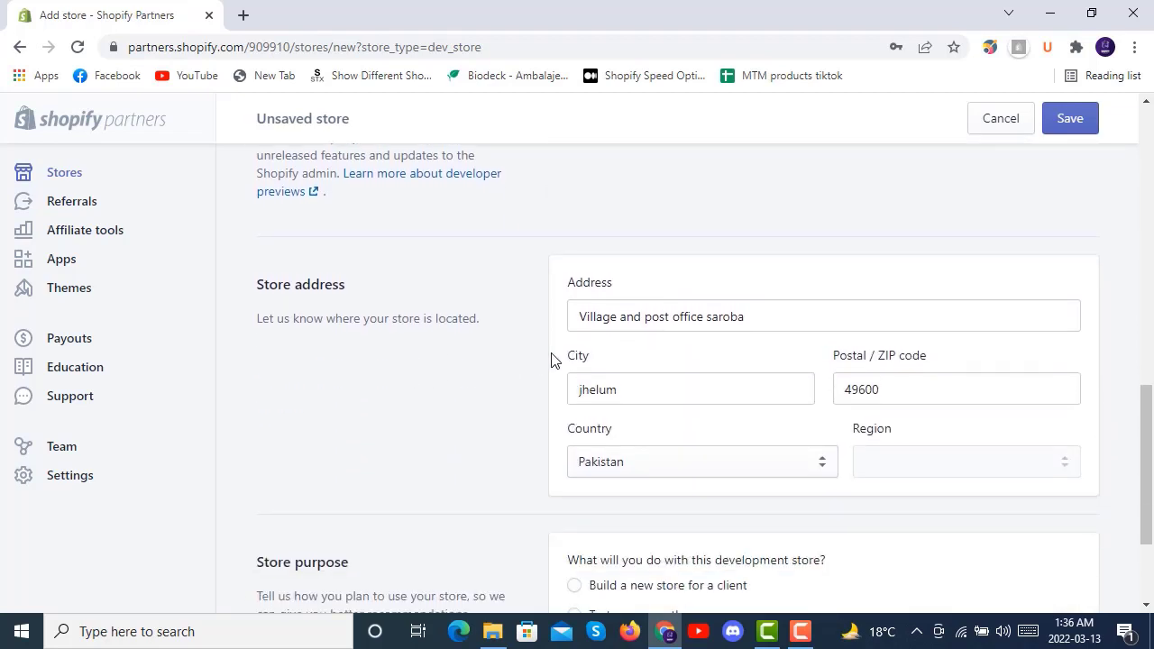
{"action": "left_click_drag", "start_coordinate": [812, 317], "coordinate": [573, 322]}
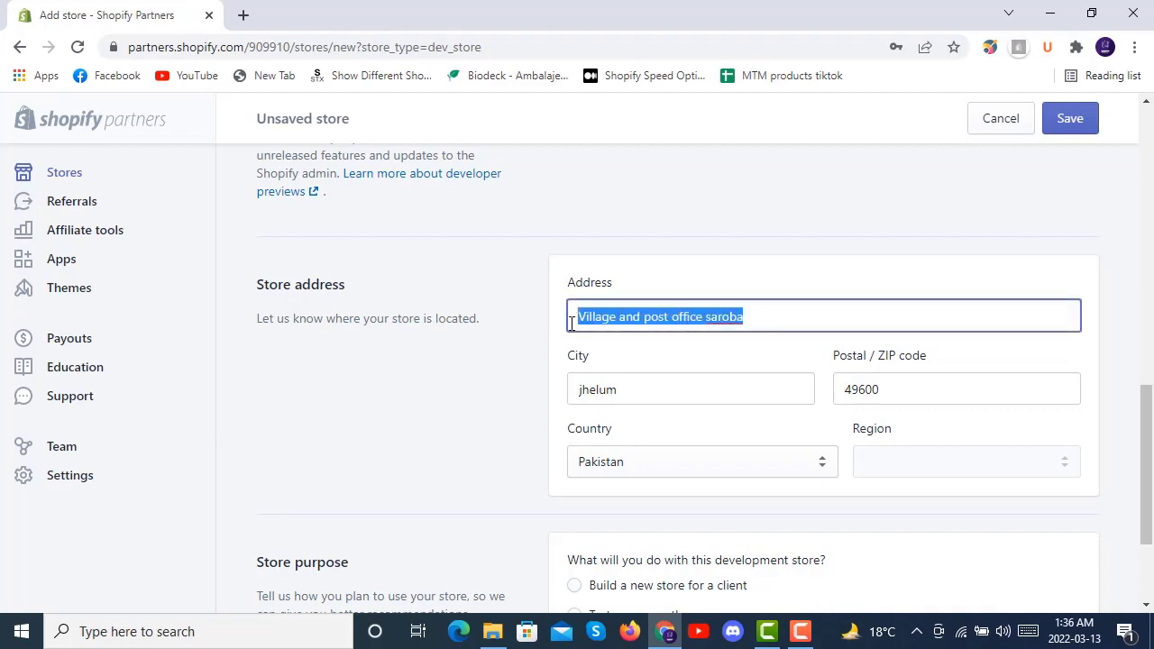
{"action": "left_click", "coordinate": [553, 291]}
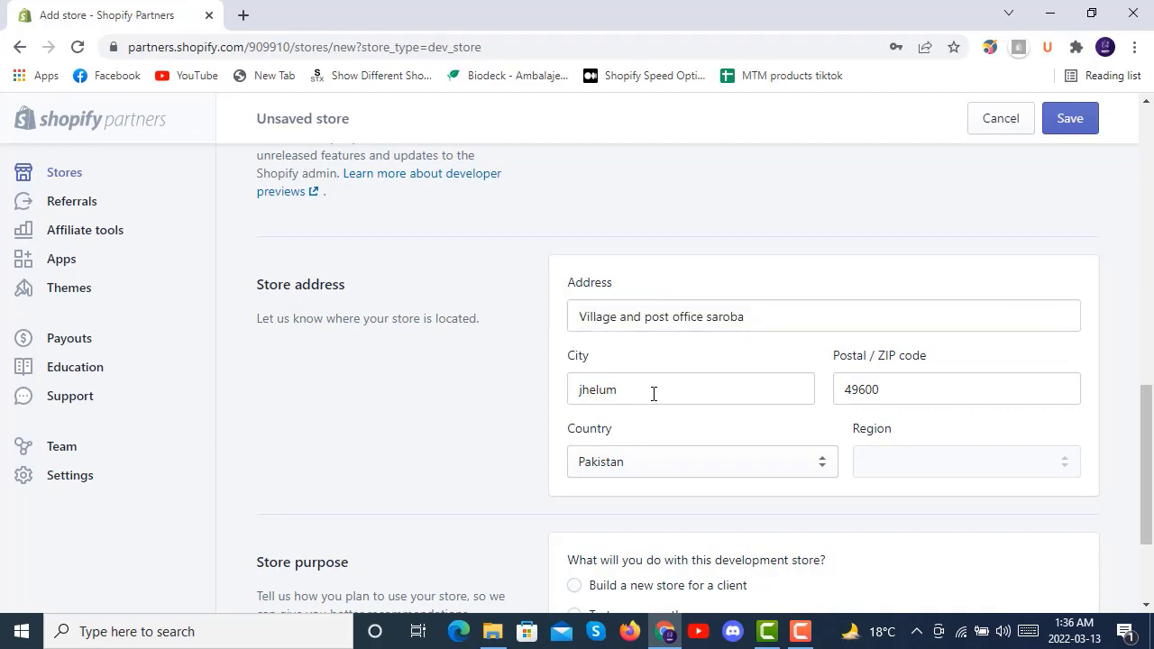
{"action": "left_click_drag", "start_coordinate": [653, 393], "coordinate": [548, 397]}
{"action": "left_click_drag", "start_coordinate": [910, 387], "coordinate": [832, 391]}
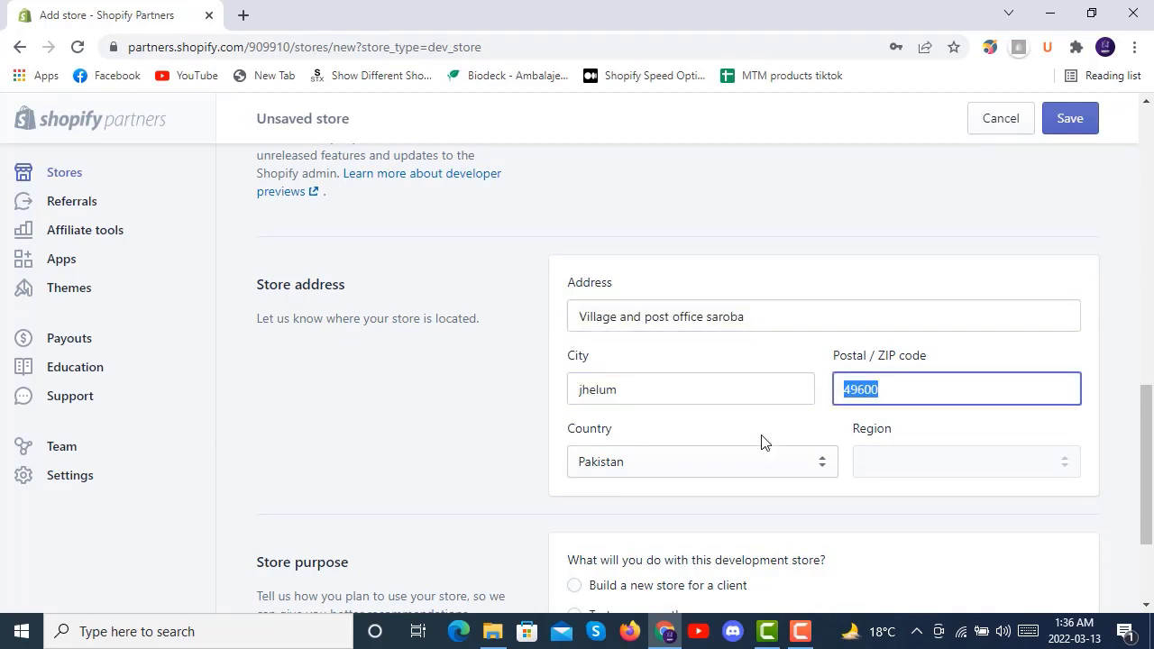
{"action": "left_click", "coordinate": [905, 467]}
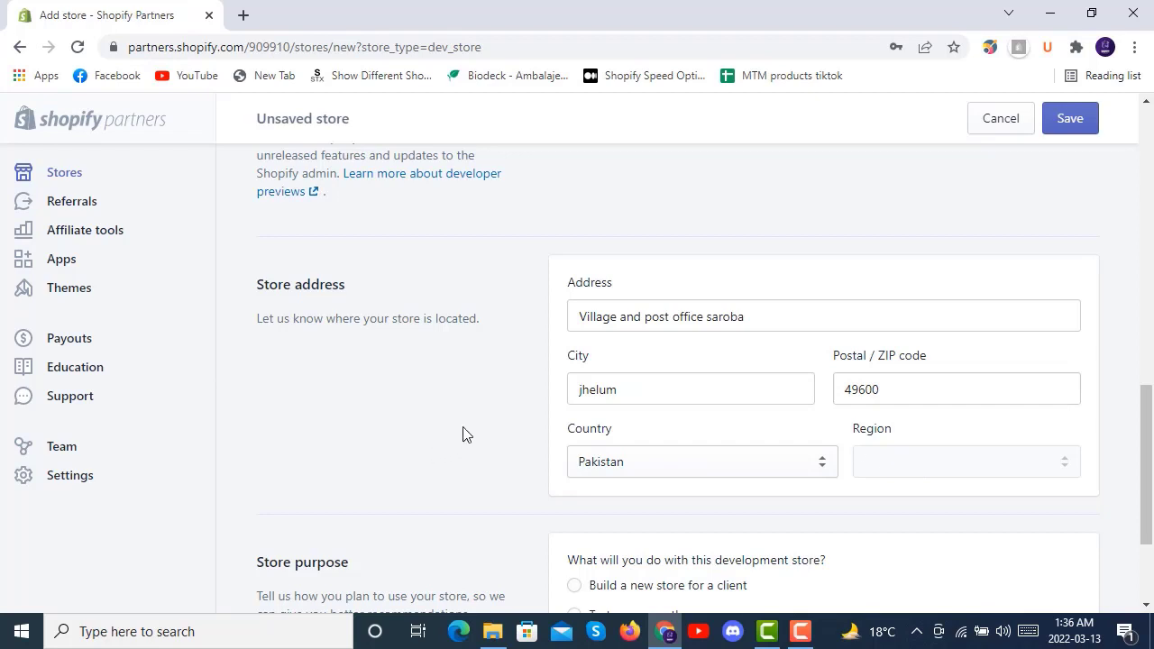
{"action": "scroll", "coordinate": [486, 424], "scroll_direction": "down", "scroll_amount": 2}
{"action": "scroll", "coordinate": [895, 316], "scroll_direction": "up", "scroll_amount": 1}
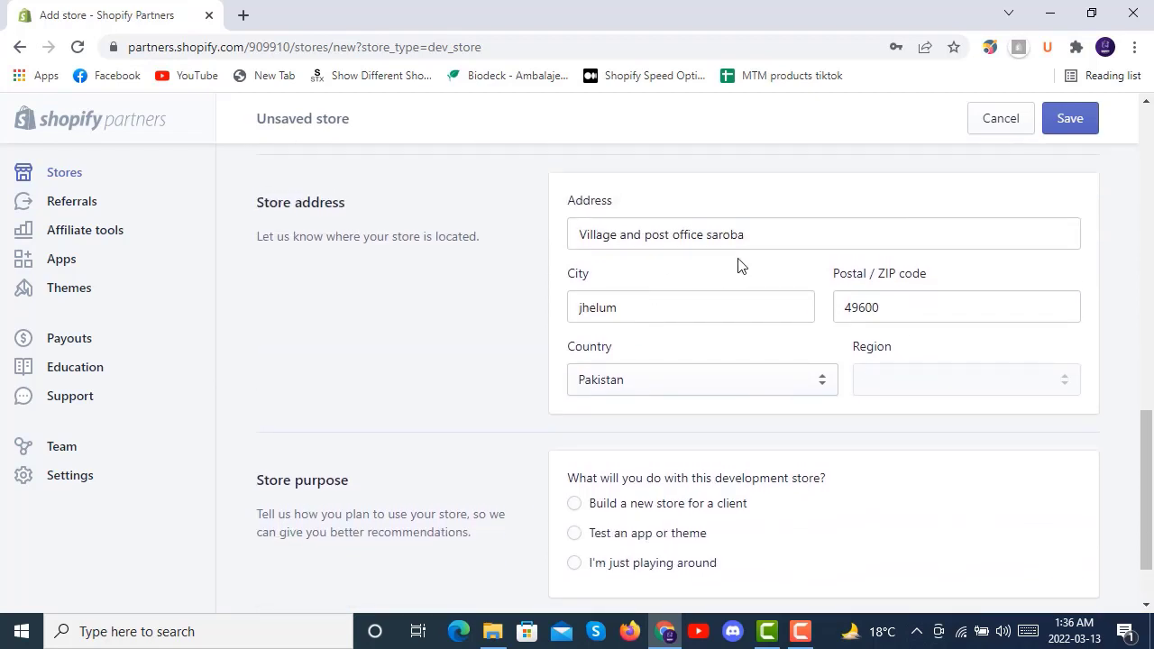
Step: Set the store purpose to "Build a new store for a client" and save the development store
{"action": "scroll", "coordinate": [546, 327], "scroll_direction": "down", "scroll_amount": 1}
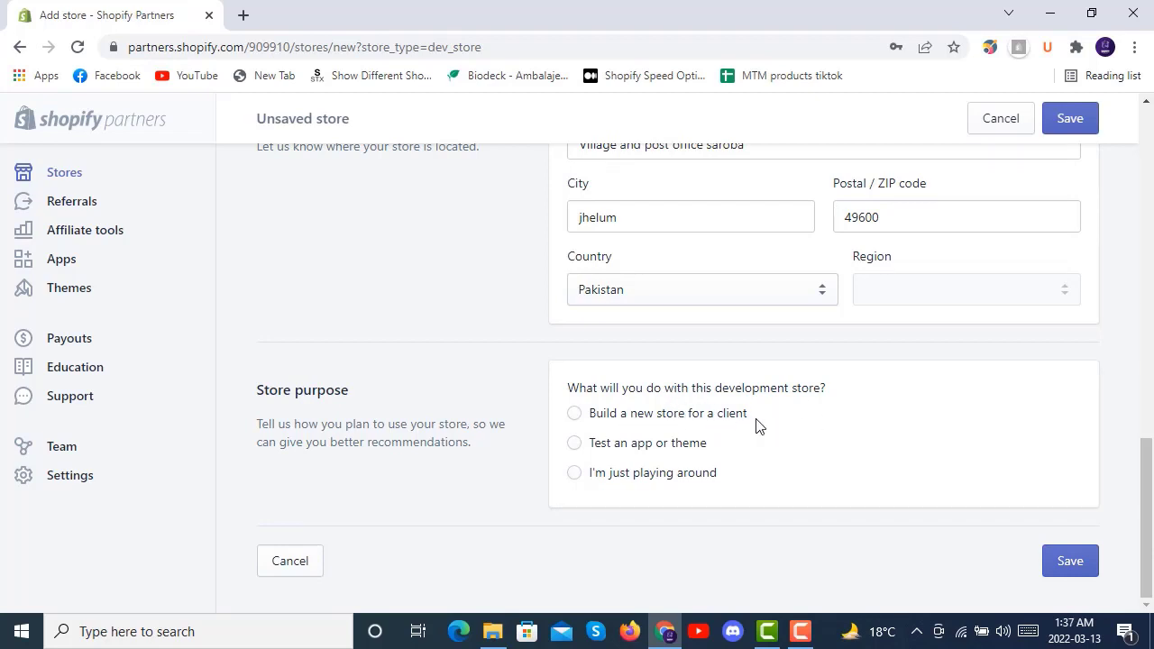
{"action": "left_click", "coordinate": [575, 416]}
{"action": "scroll", "coordinate": [879, 360], "scroll_direction": "up", "scroll_amount": 5}
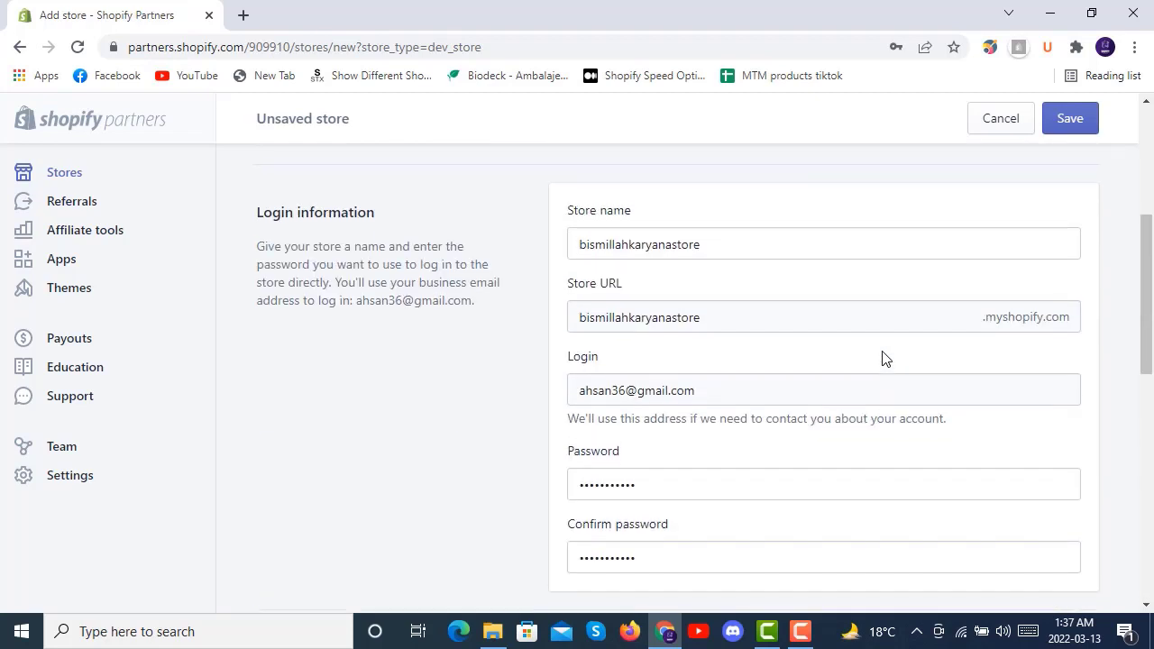
{"action": "scroll", "coordinate": [881, 359], "scroll_direction": "up", "scroll_amount": 4}
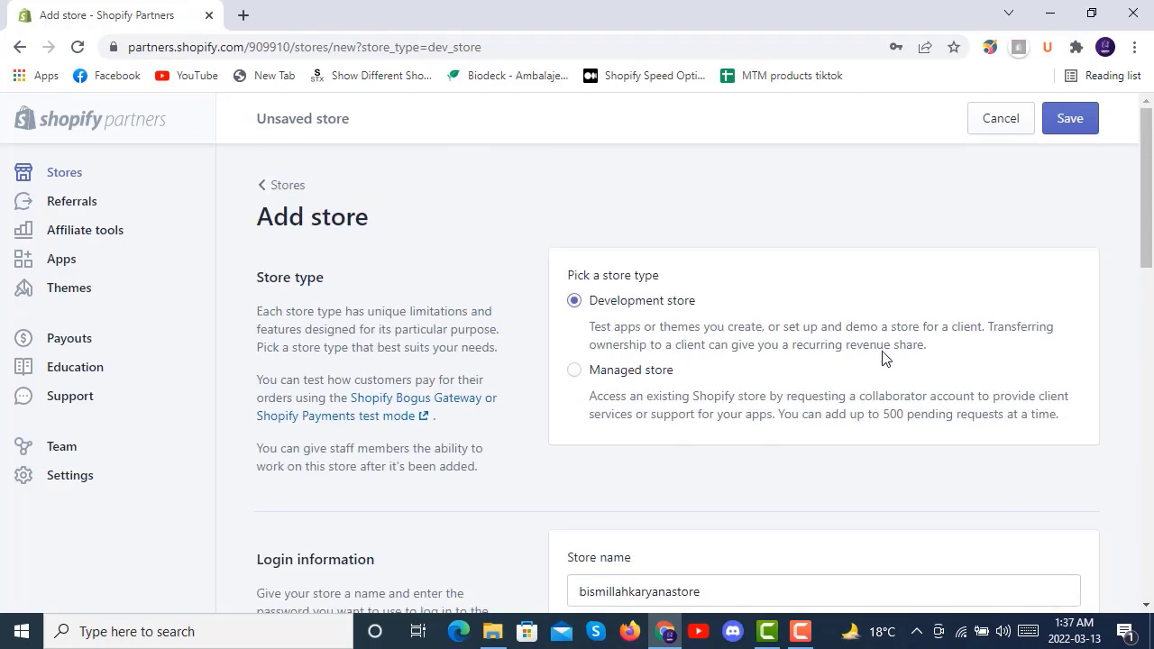
{"action": "left_click", "coordinate": [1068, 120]}
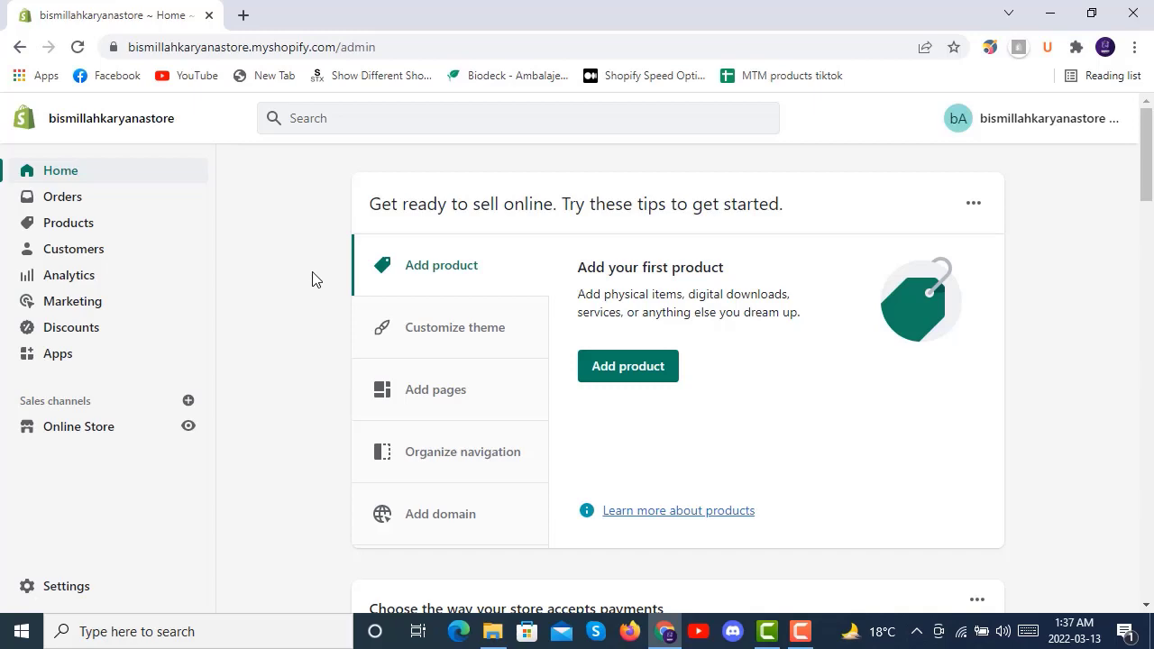
Step: Look through the setup tips and suggestion cards on the new store's admin home page
{"action": "scroll", "coordinate": [340, 286], "scroll_direction": "down", "scroll_amount": 5}
{"action": "scroll", "coordinate": [340, 289], "scroll_direction": "down", "scroll_amount": 5}
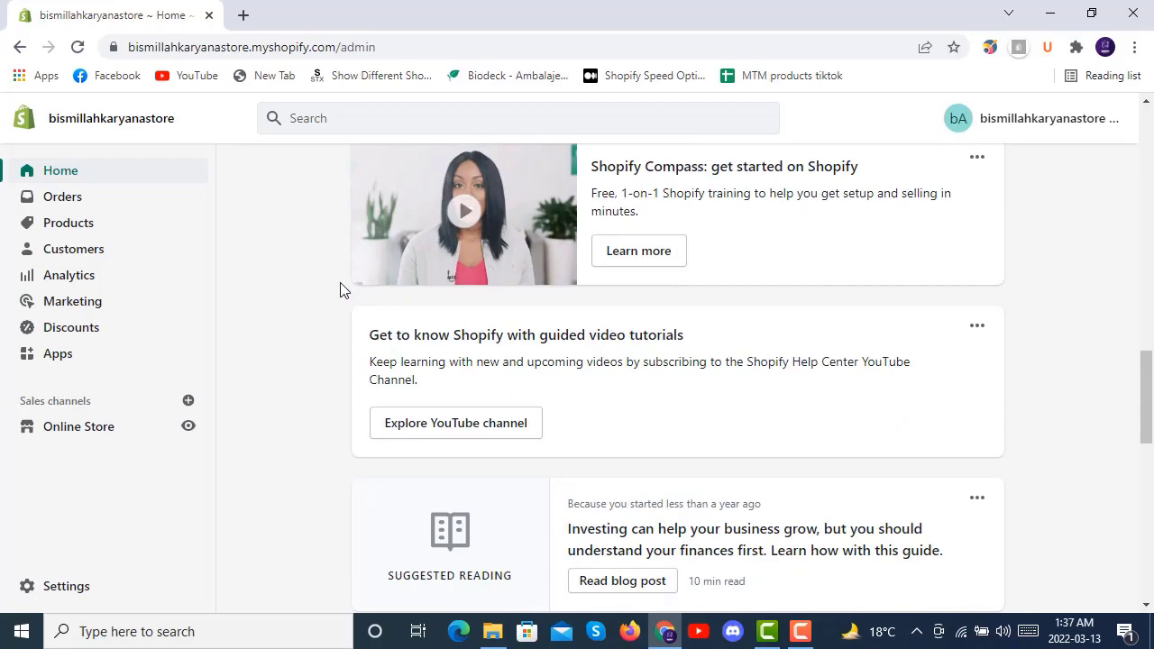
{"action": "scroll", "coordinate": [340, 289], "scroll_direction": "up", "scroll_amount": 5}
{"action": "scroll", "coordinate": [340, 288], "scroll_direction": "down", "scroll_amount": 1}
{"action": "scroll", "coordinate": [340, 288], "scroll_direction": "down", "scroll_amount": 4}
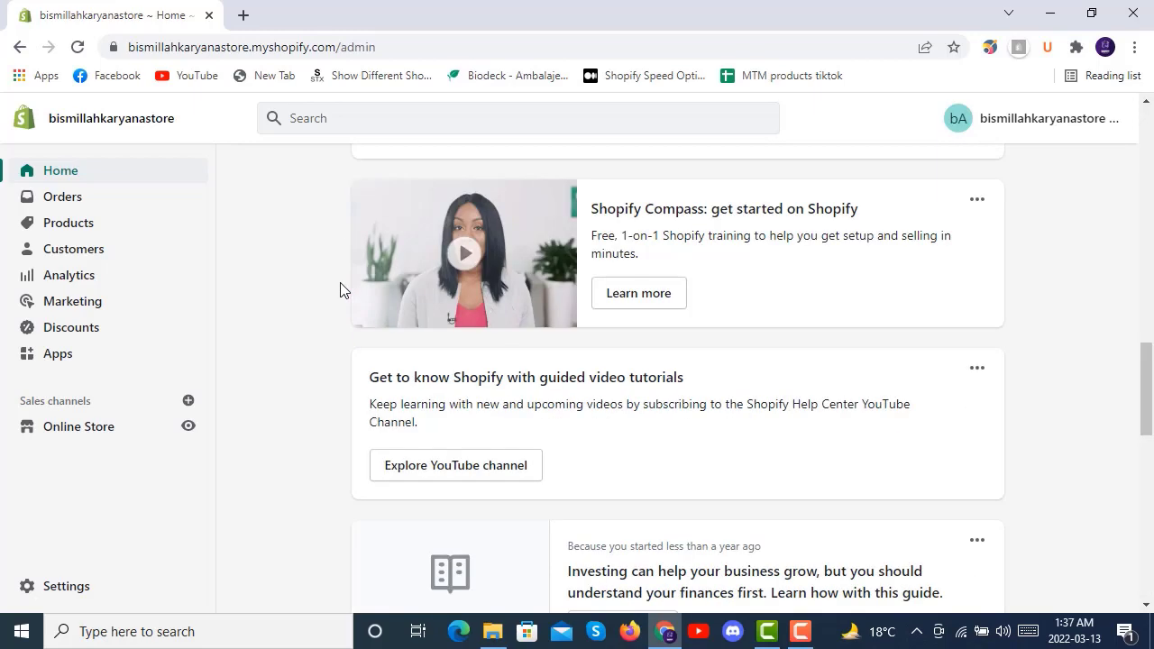
{"action": "scroll", "coordinate": [339, 289], "scroll_direction": "up", "scroll_amount": 10}
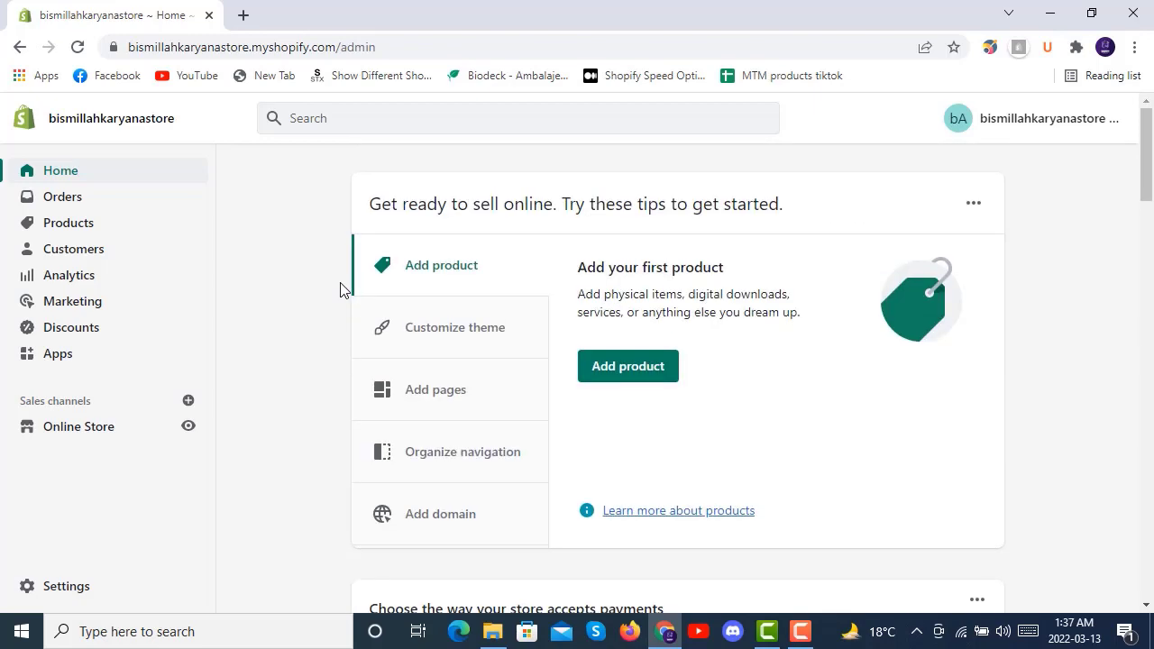